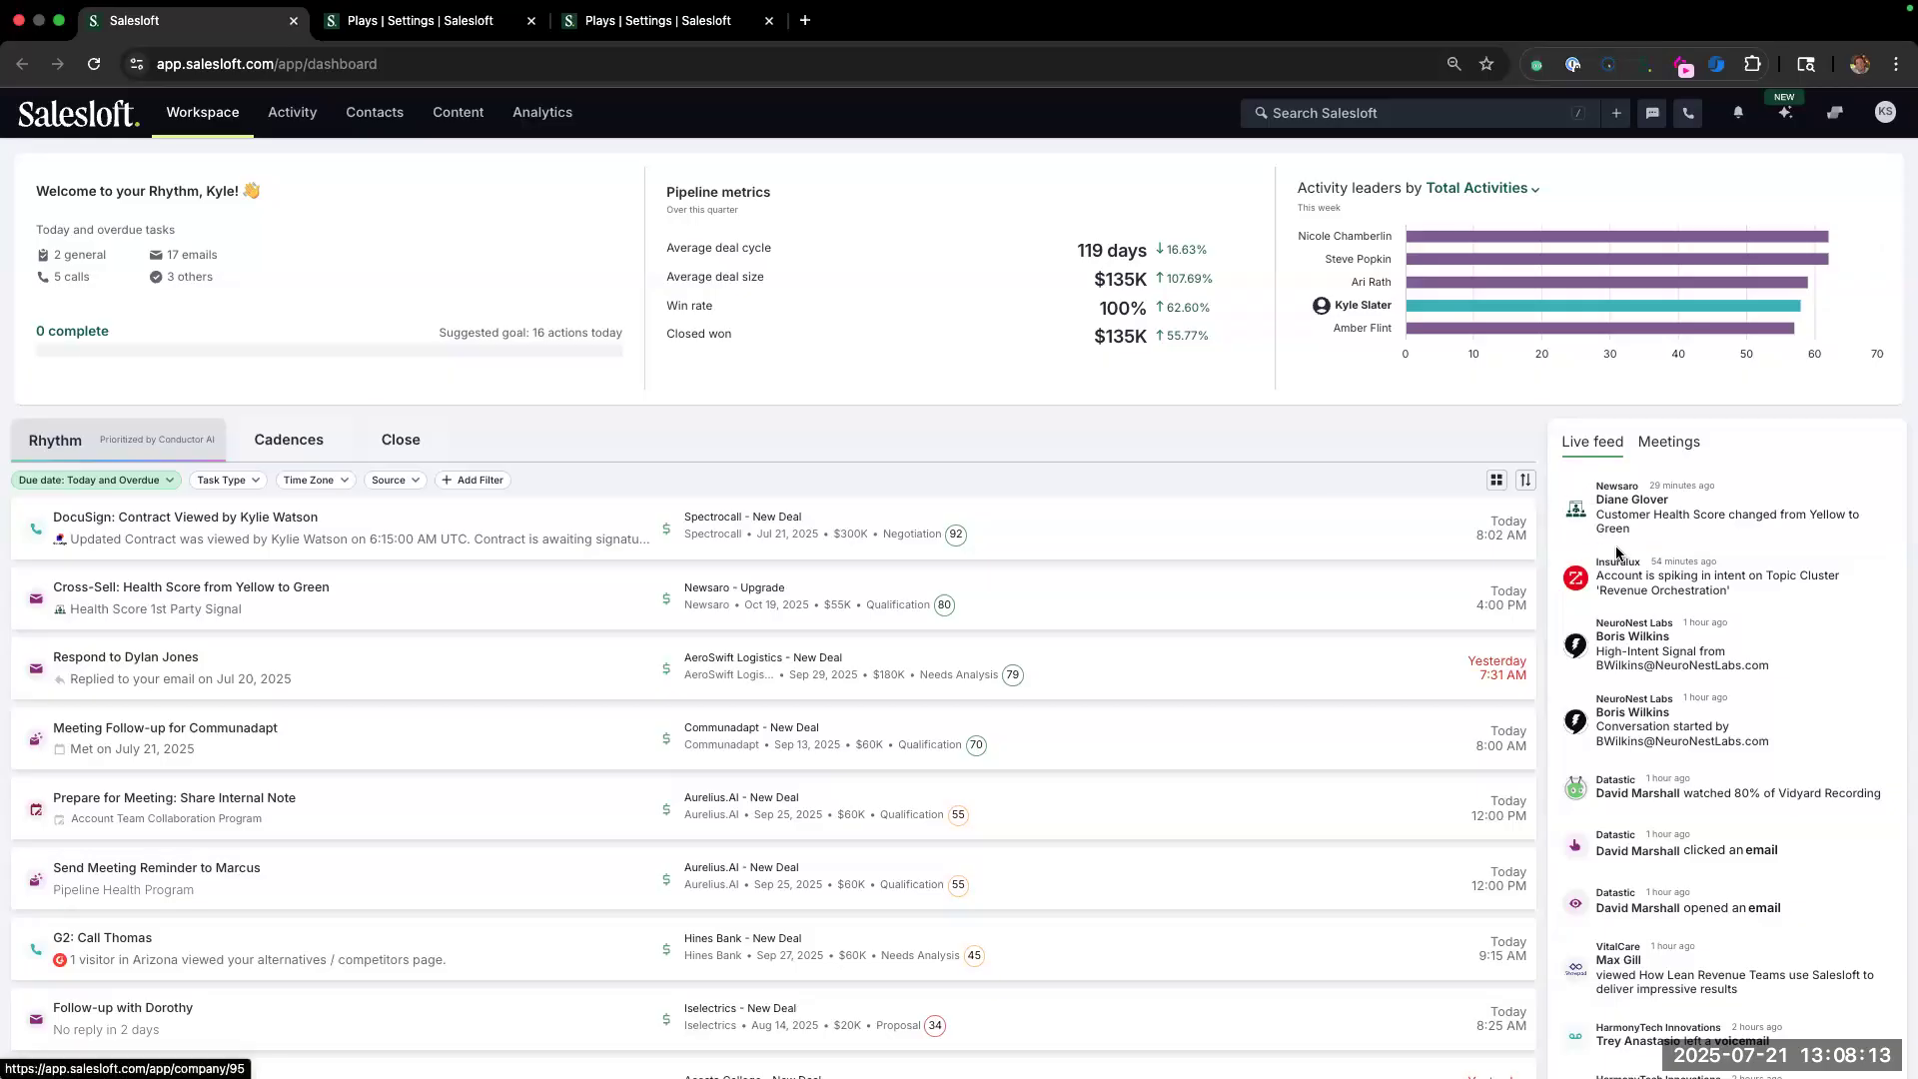
Review the prioritized Rhythm task list and the live feed on the dashboard.
scroll(1618, 553, "down", 1)
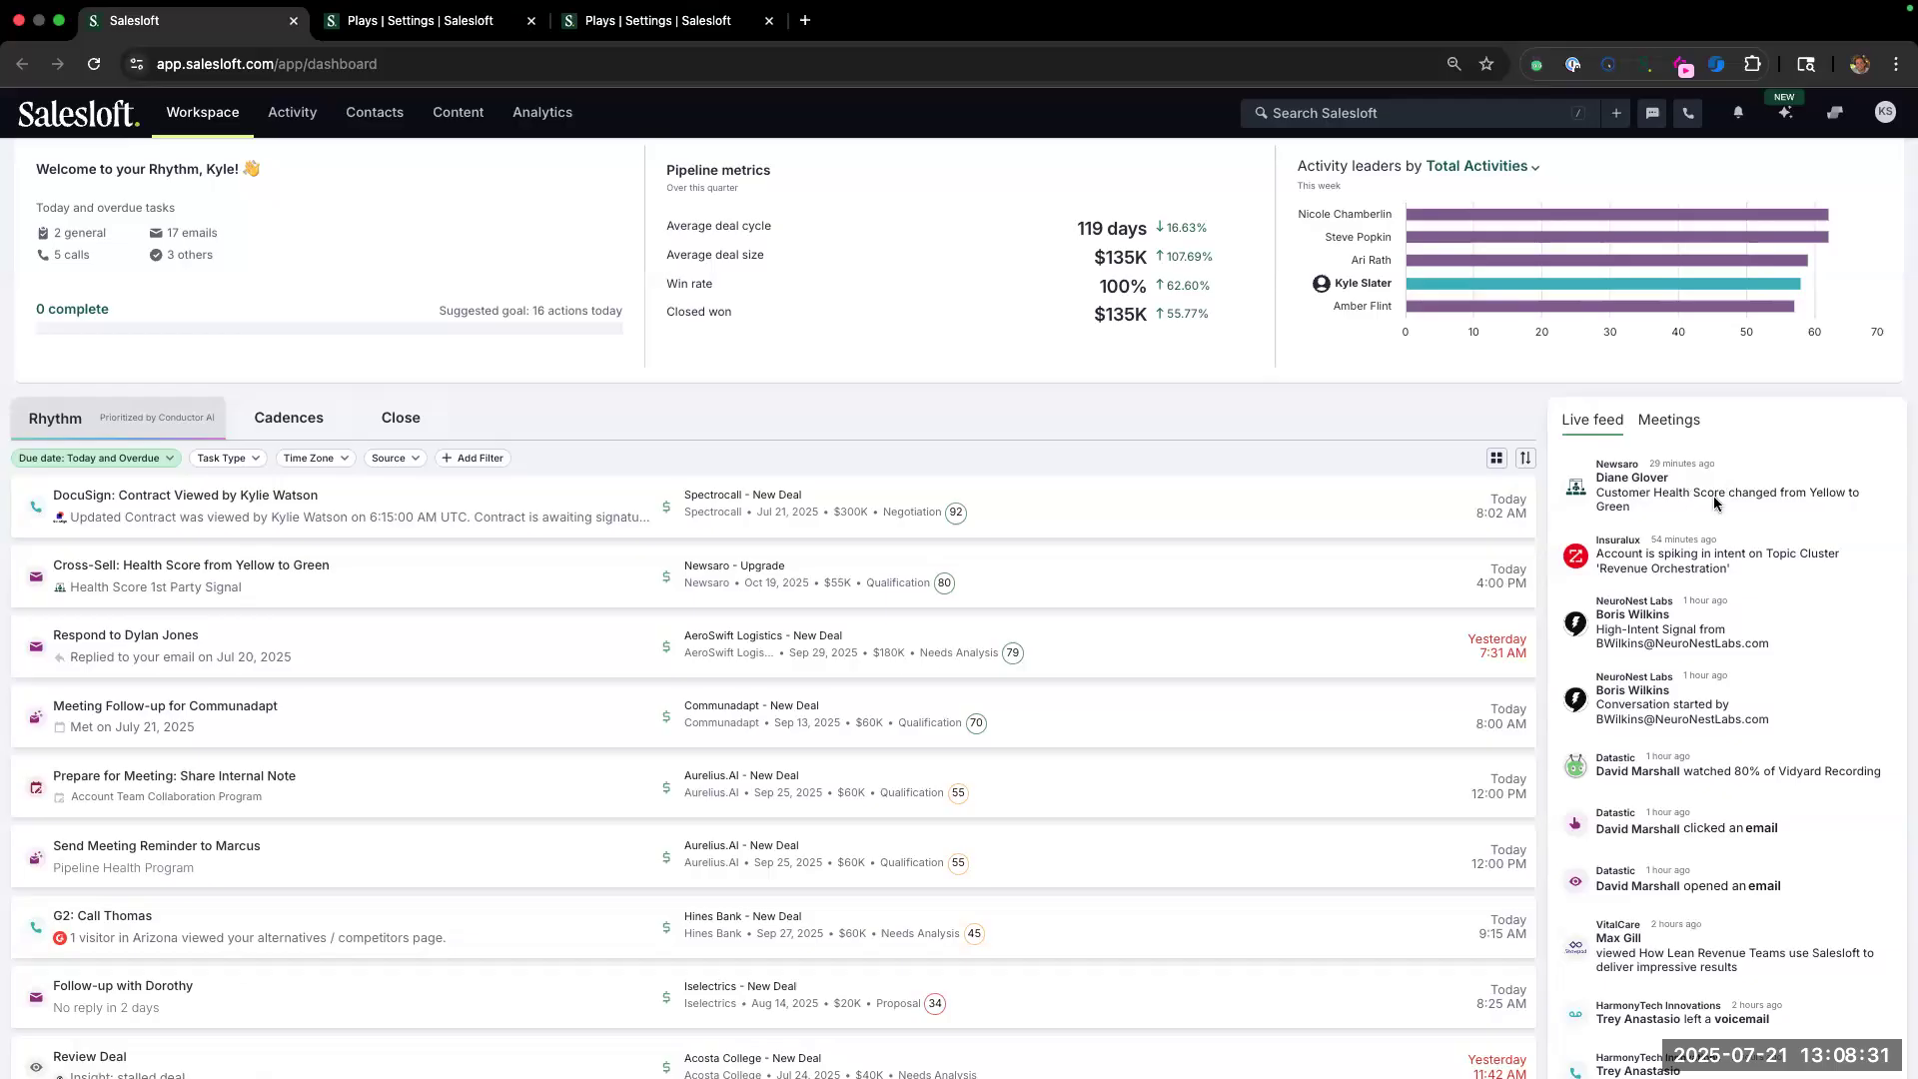
scroll(1653, 599, "down", 1)
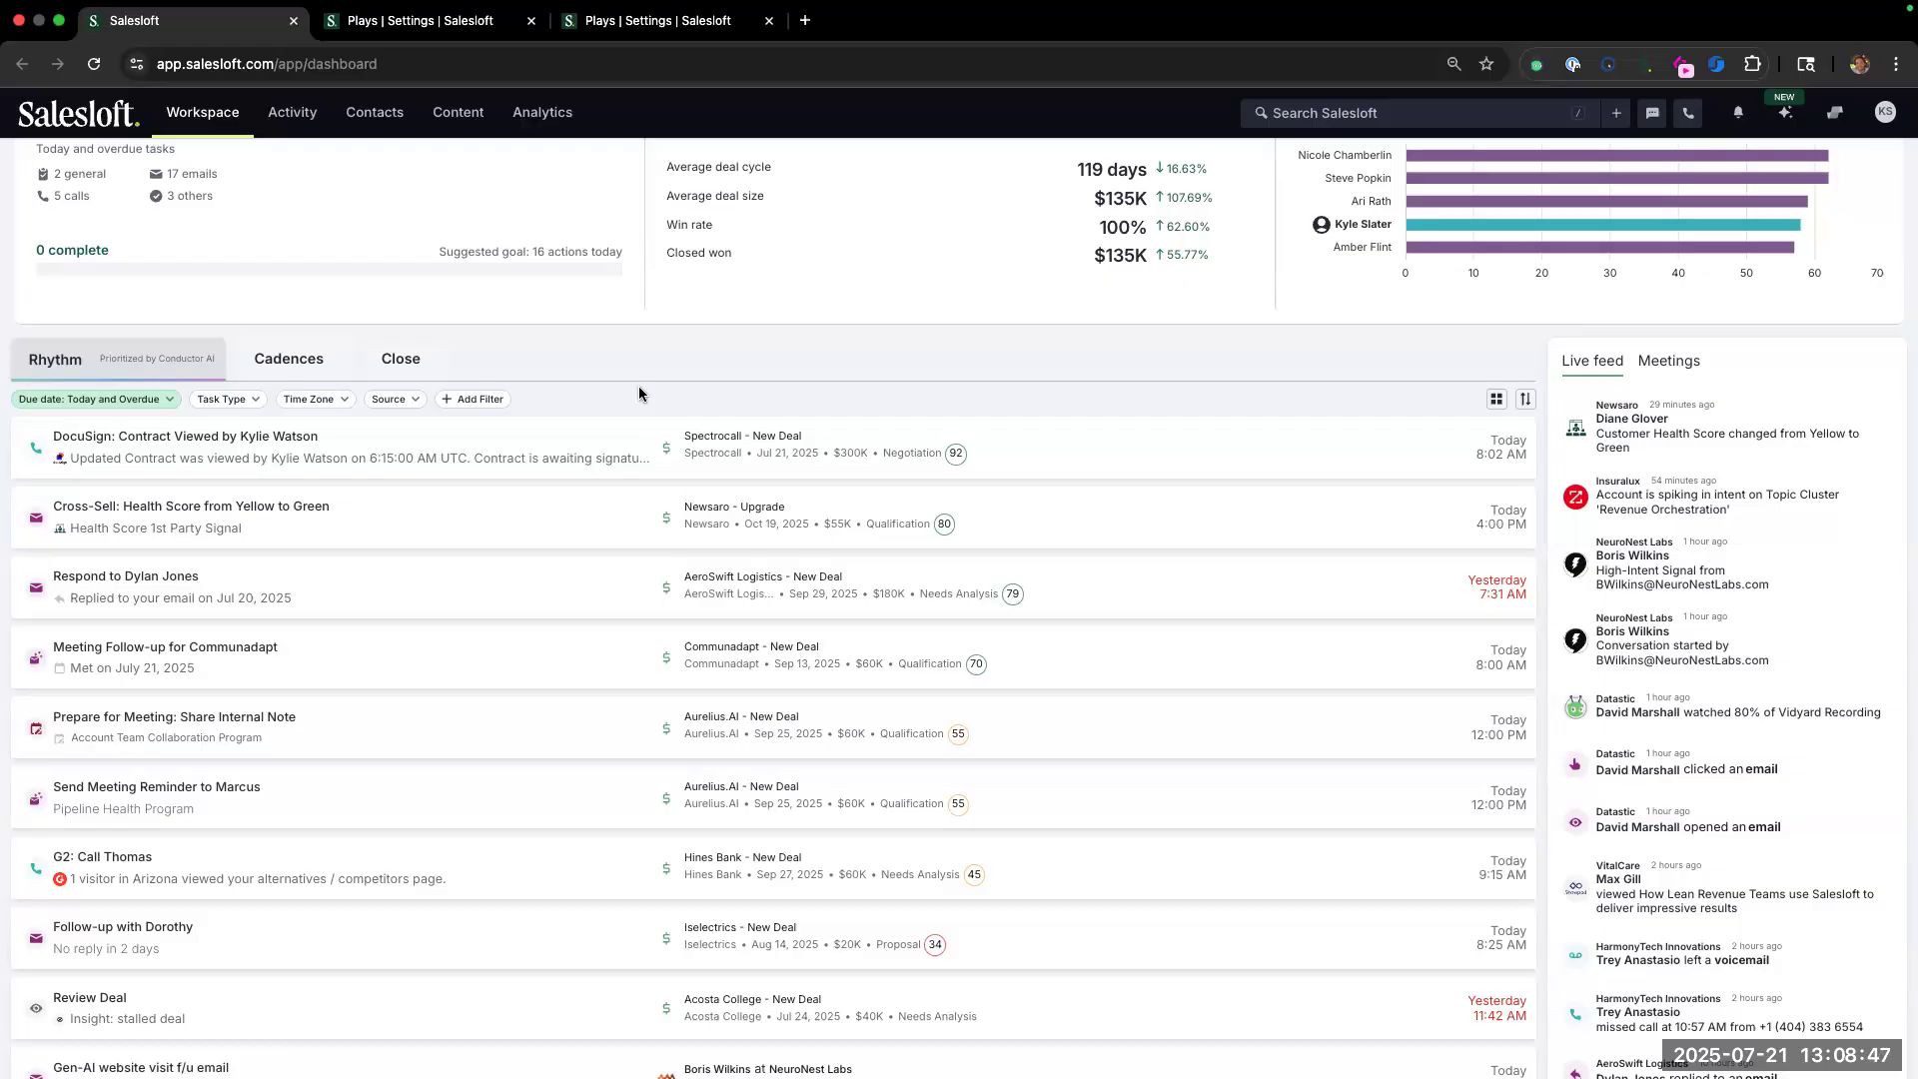
scroll(638, 386, "up", 2)
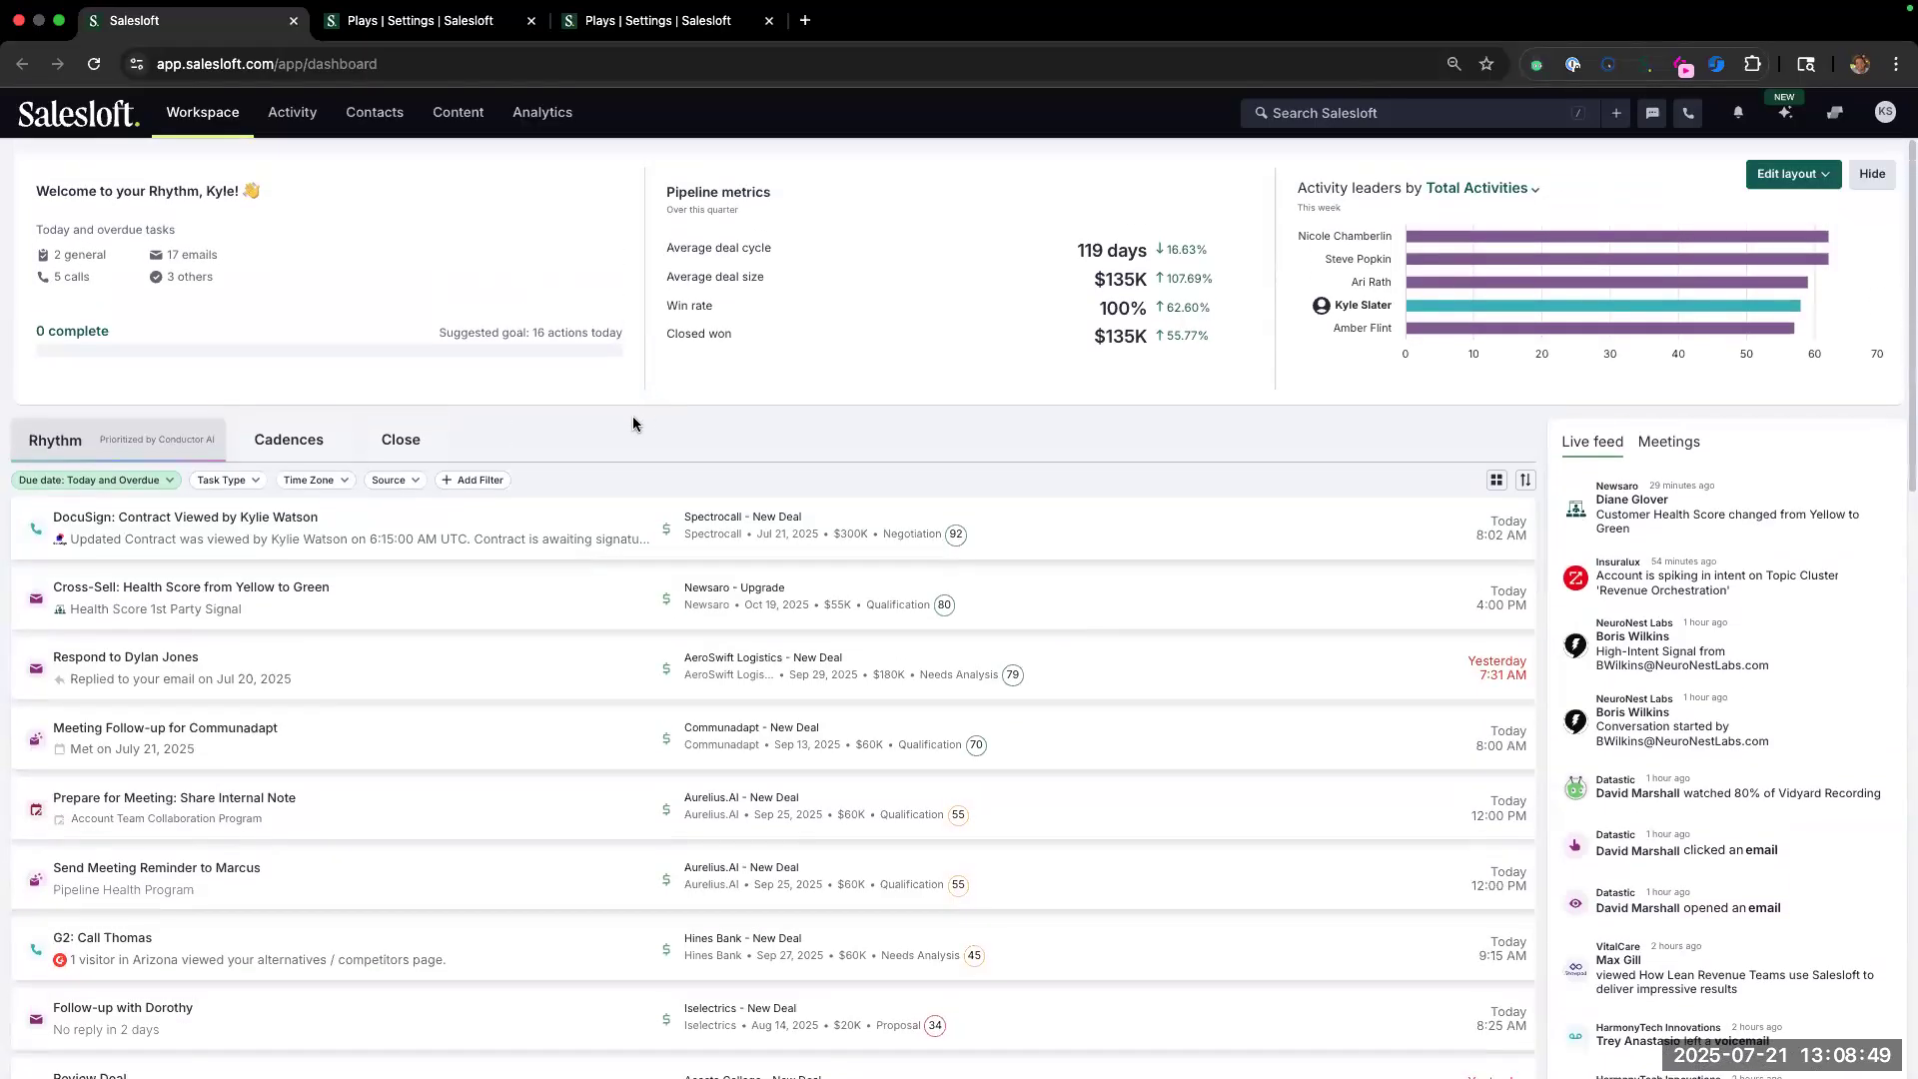
Switch to the Plays settings and look through the existing plays with their signals, actions and groups.
left_click(448, 24)
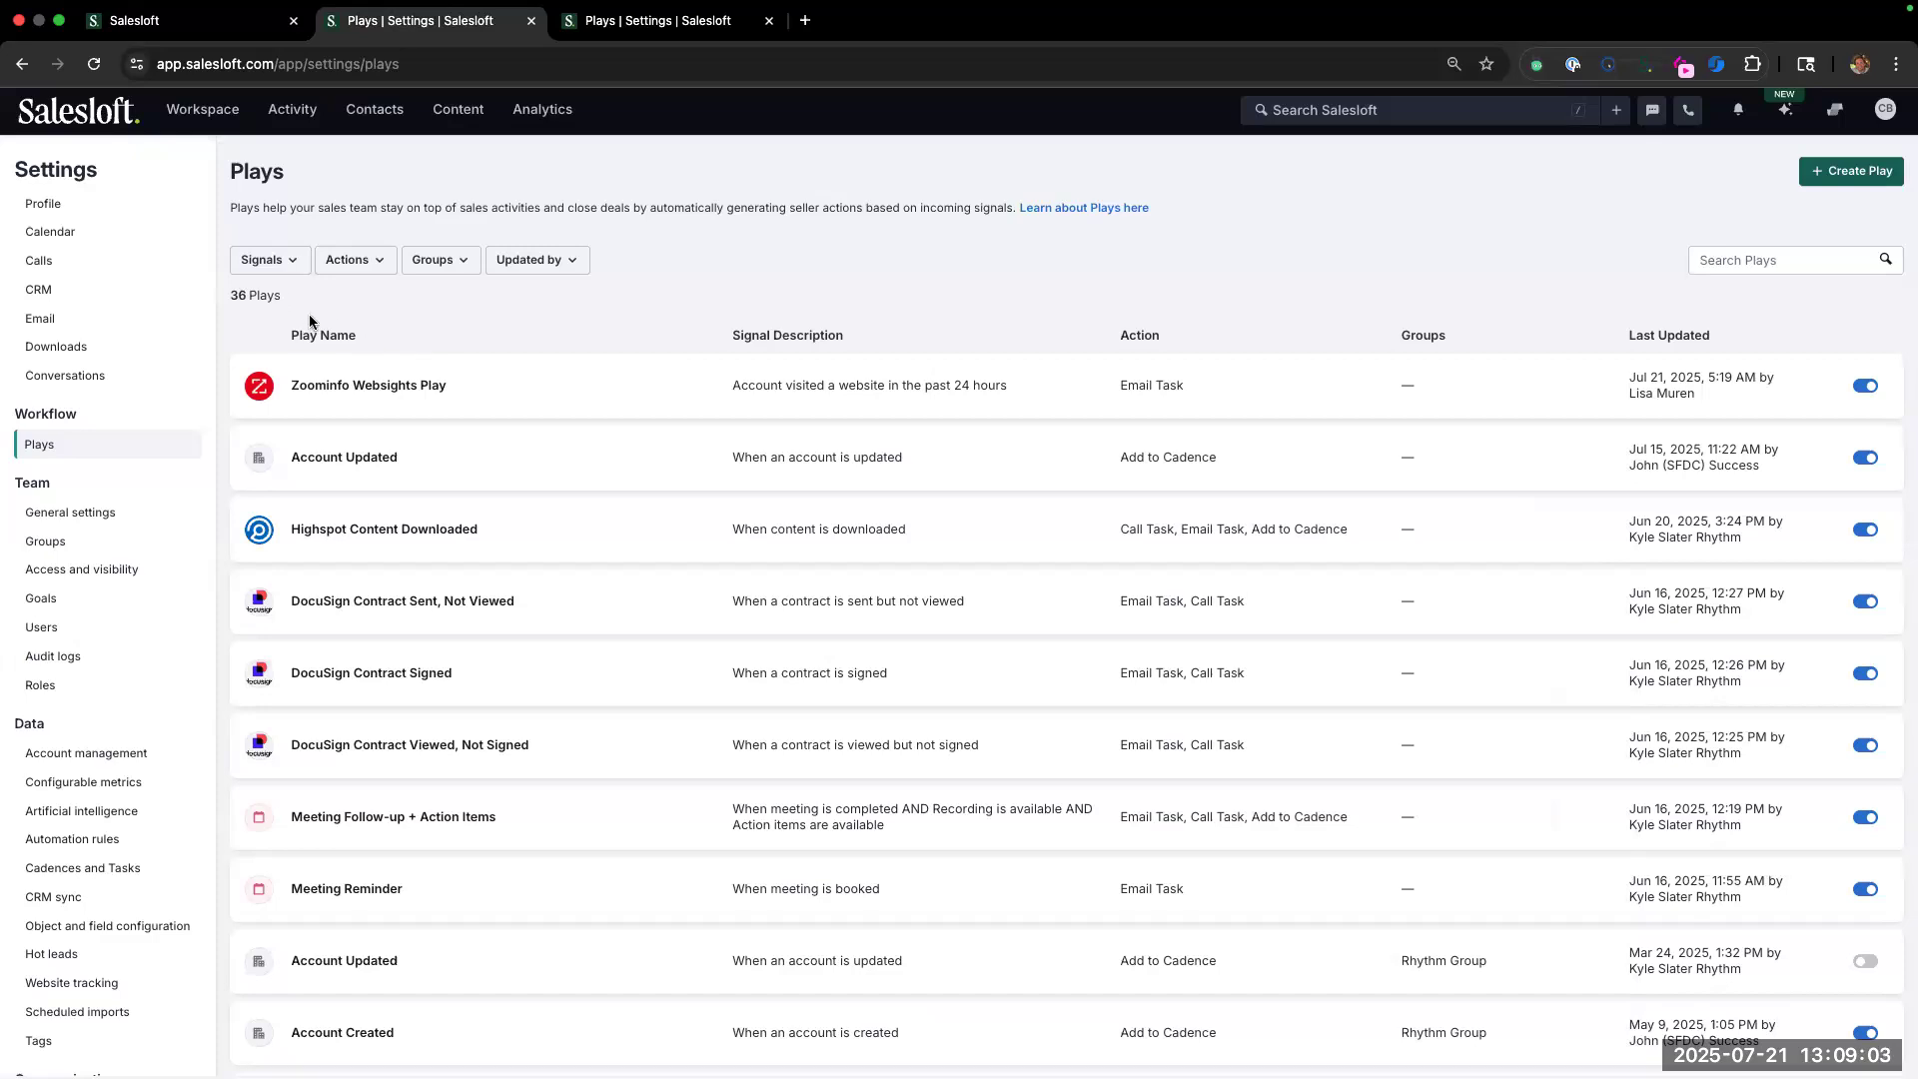
scroll(310, 320, "down", 2)
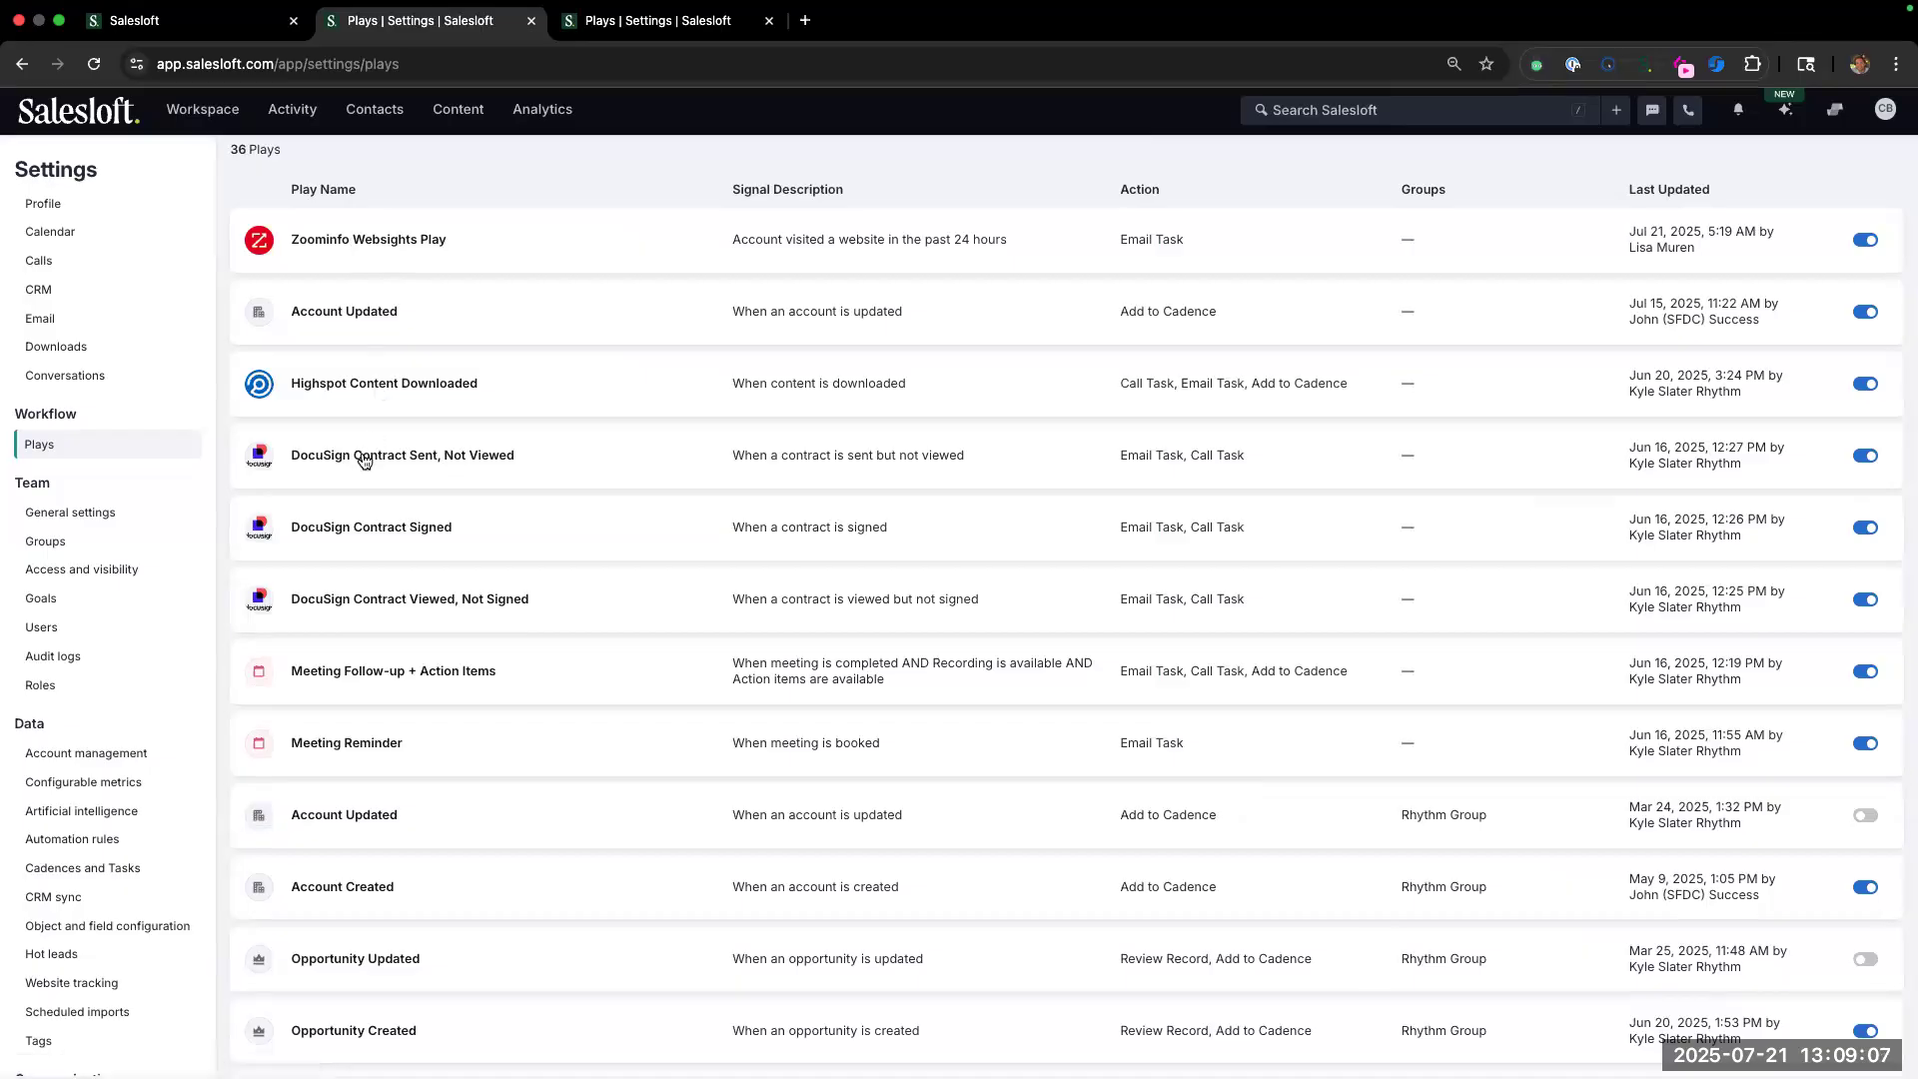
scroll(363, 457, "down", 5)
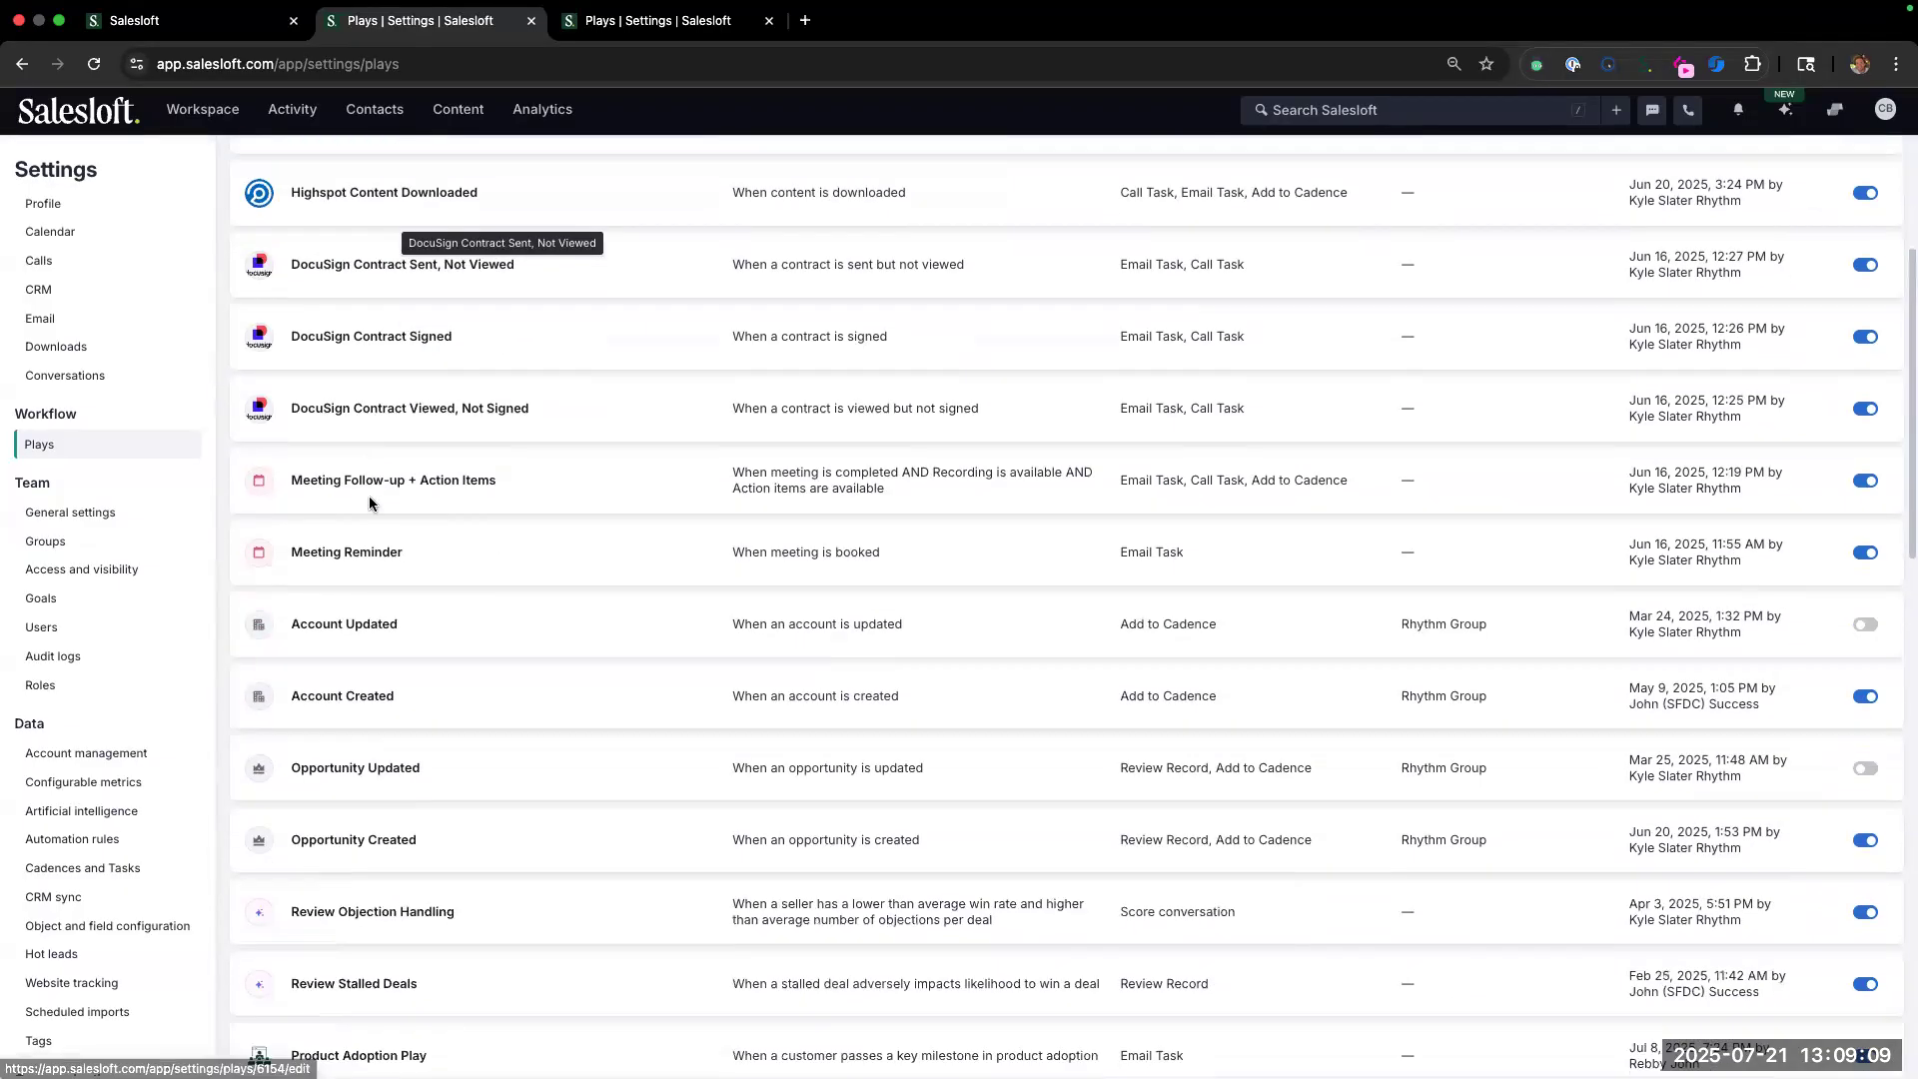
scroll(384, 885, "down", 5)
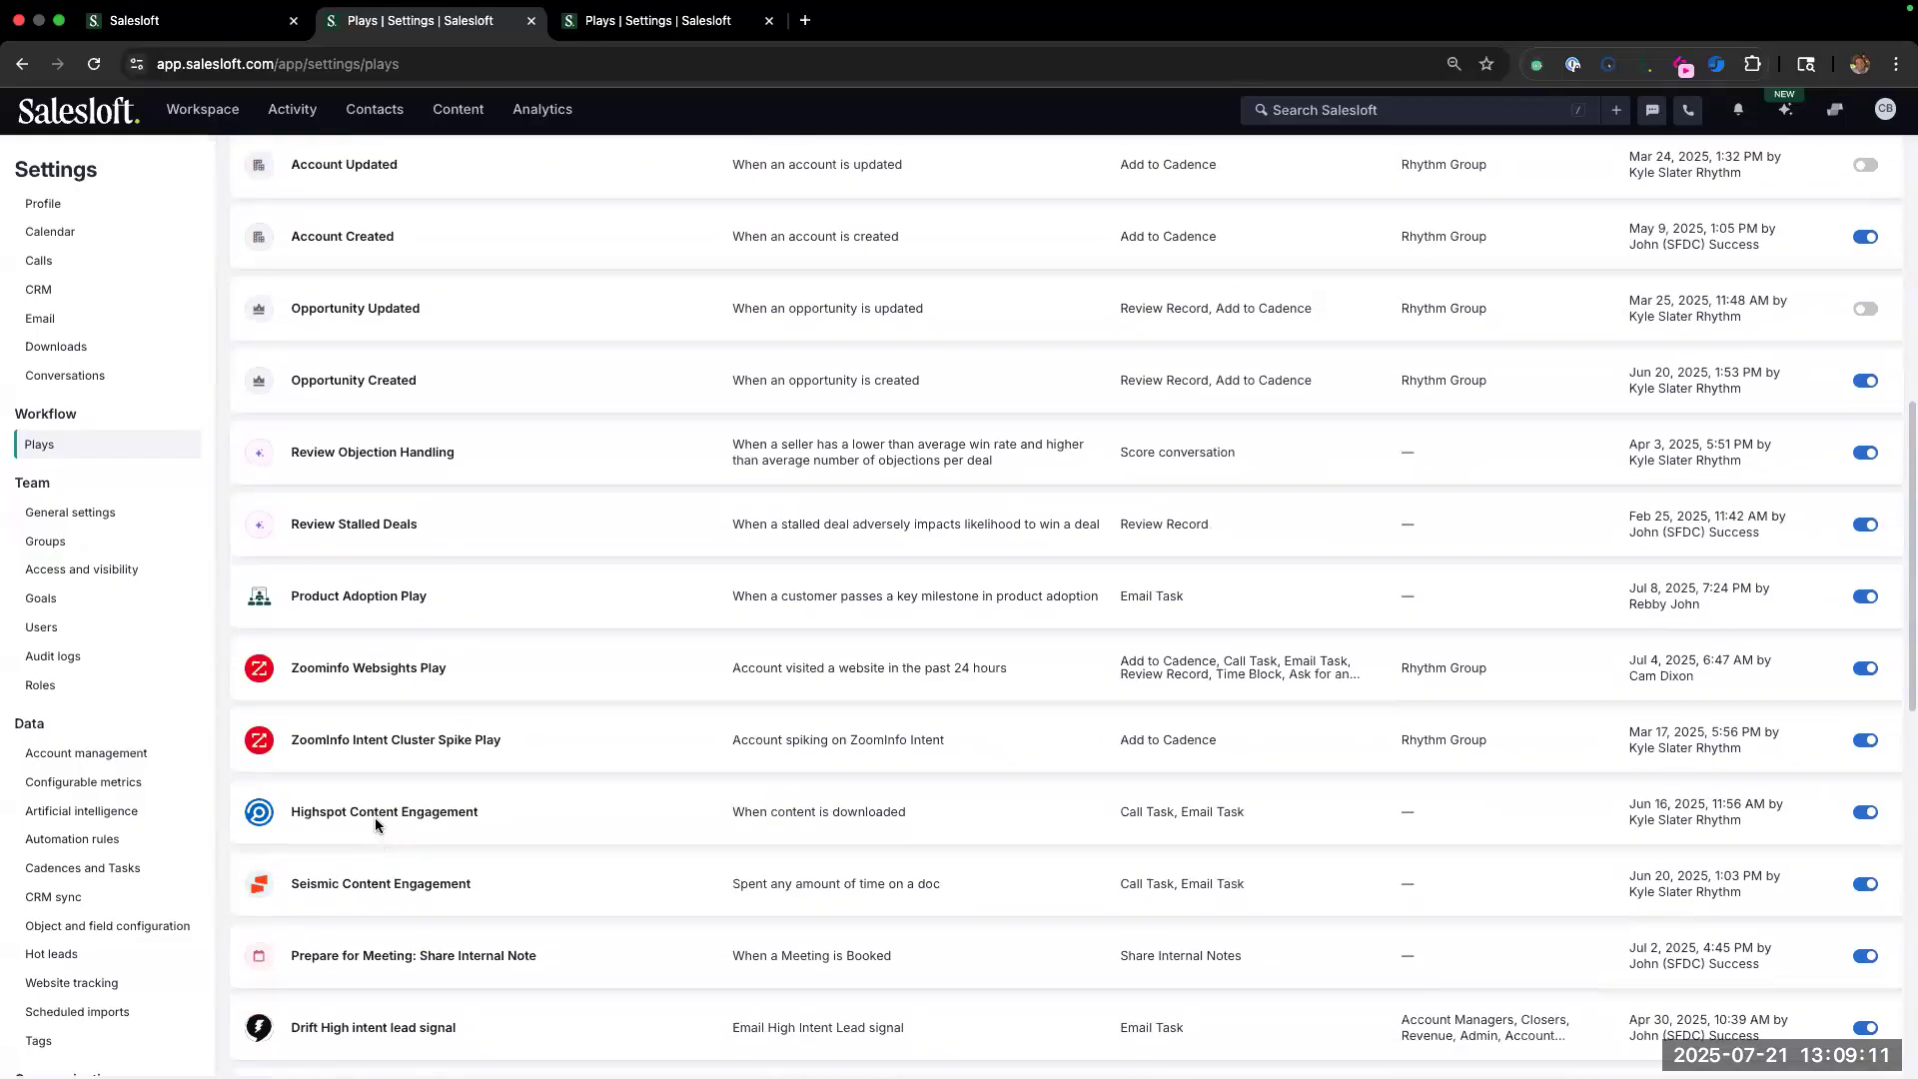
scroll(371, 880, "up", 4)
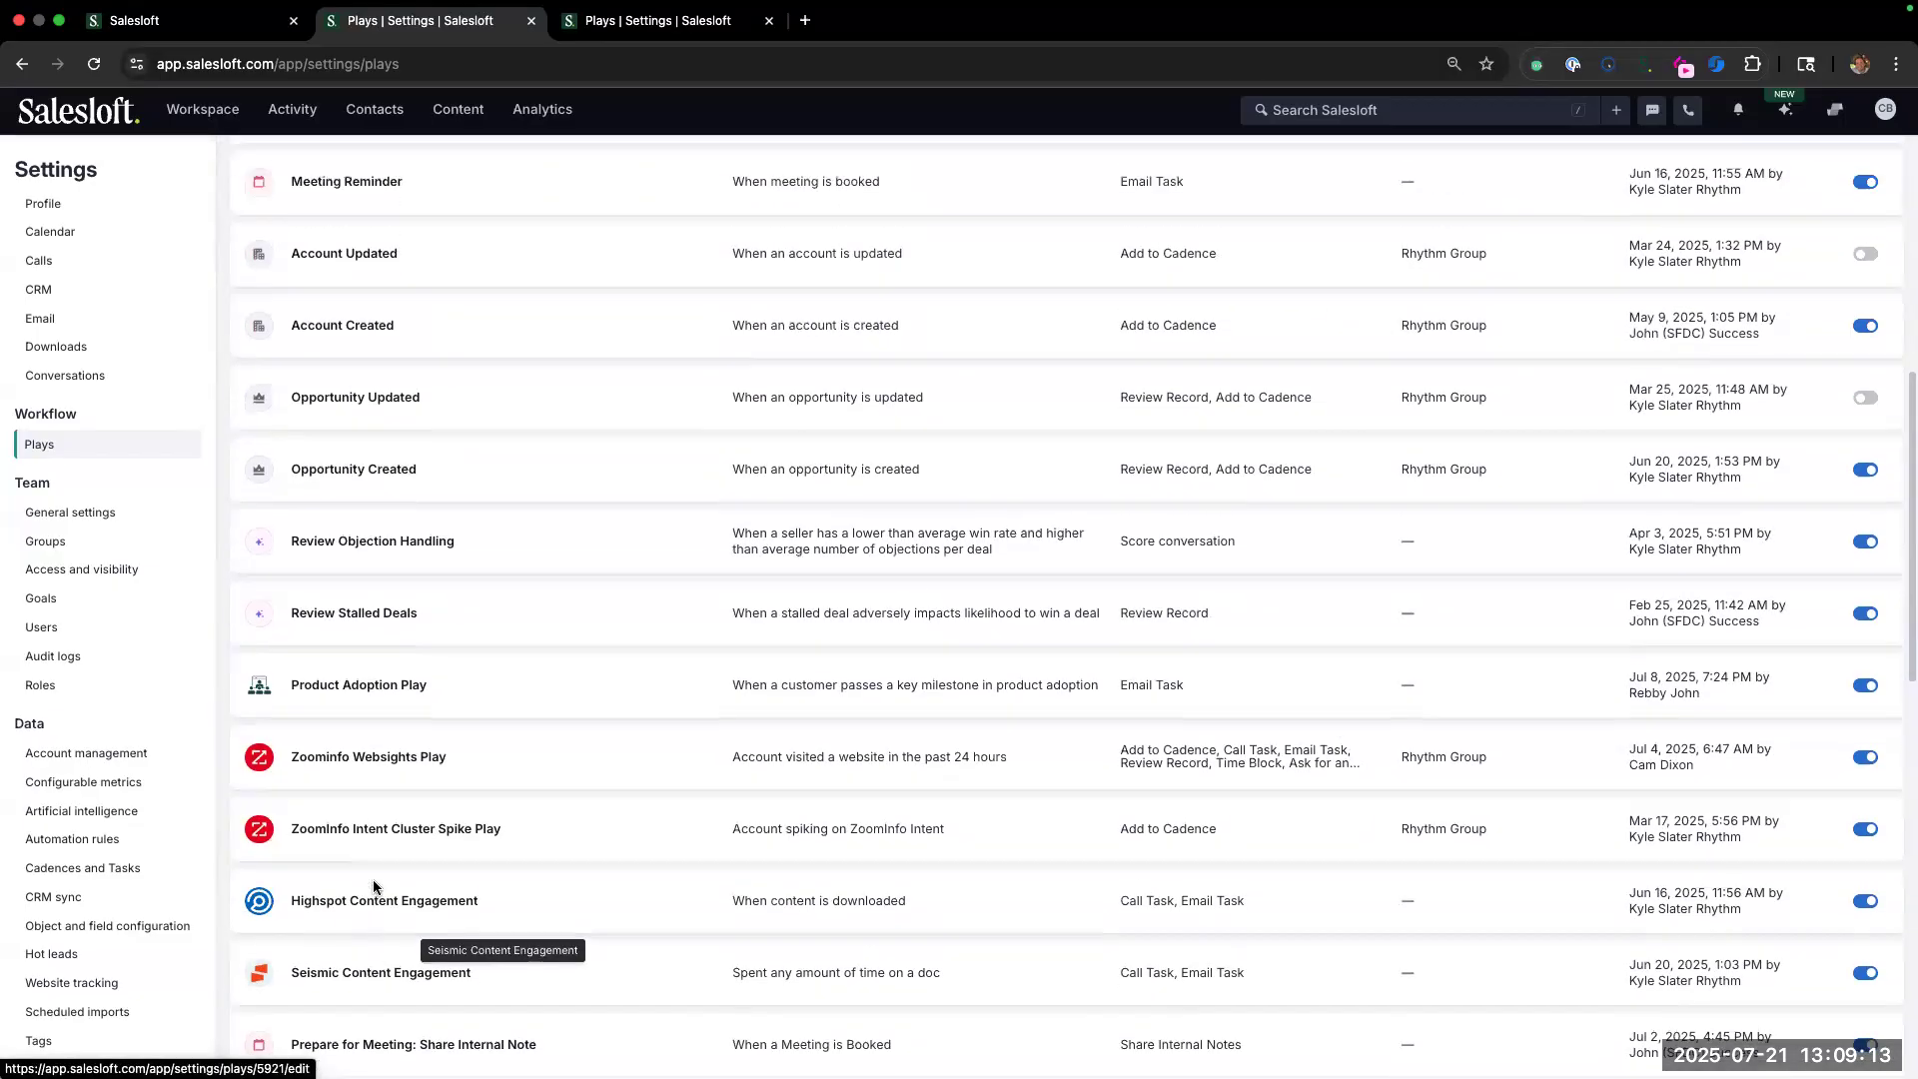
scroll(384, 624, "up", 1)
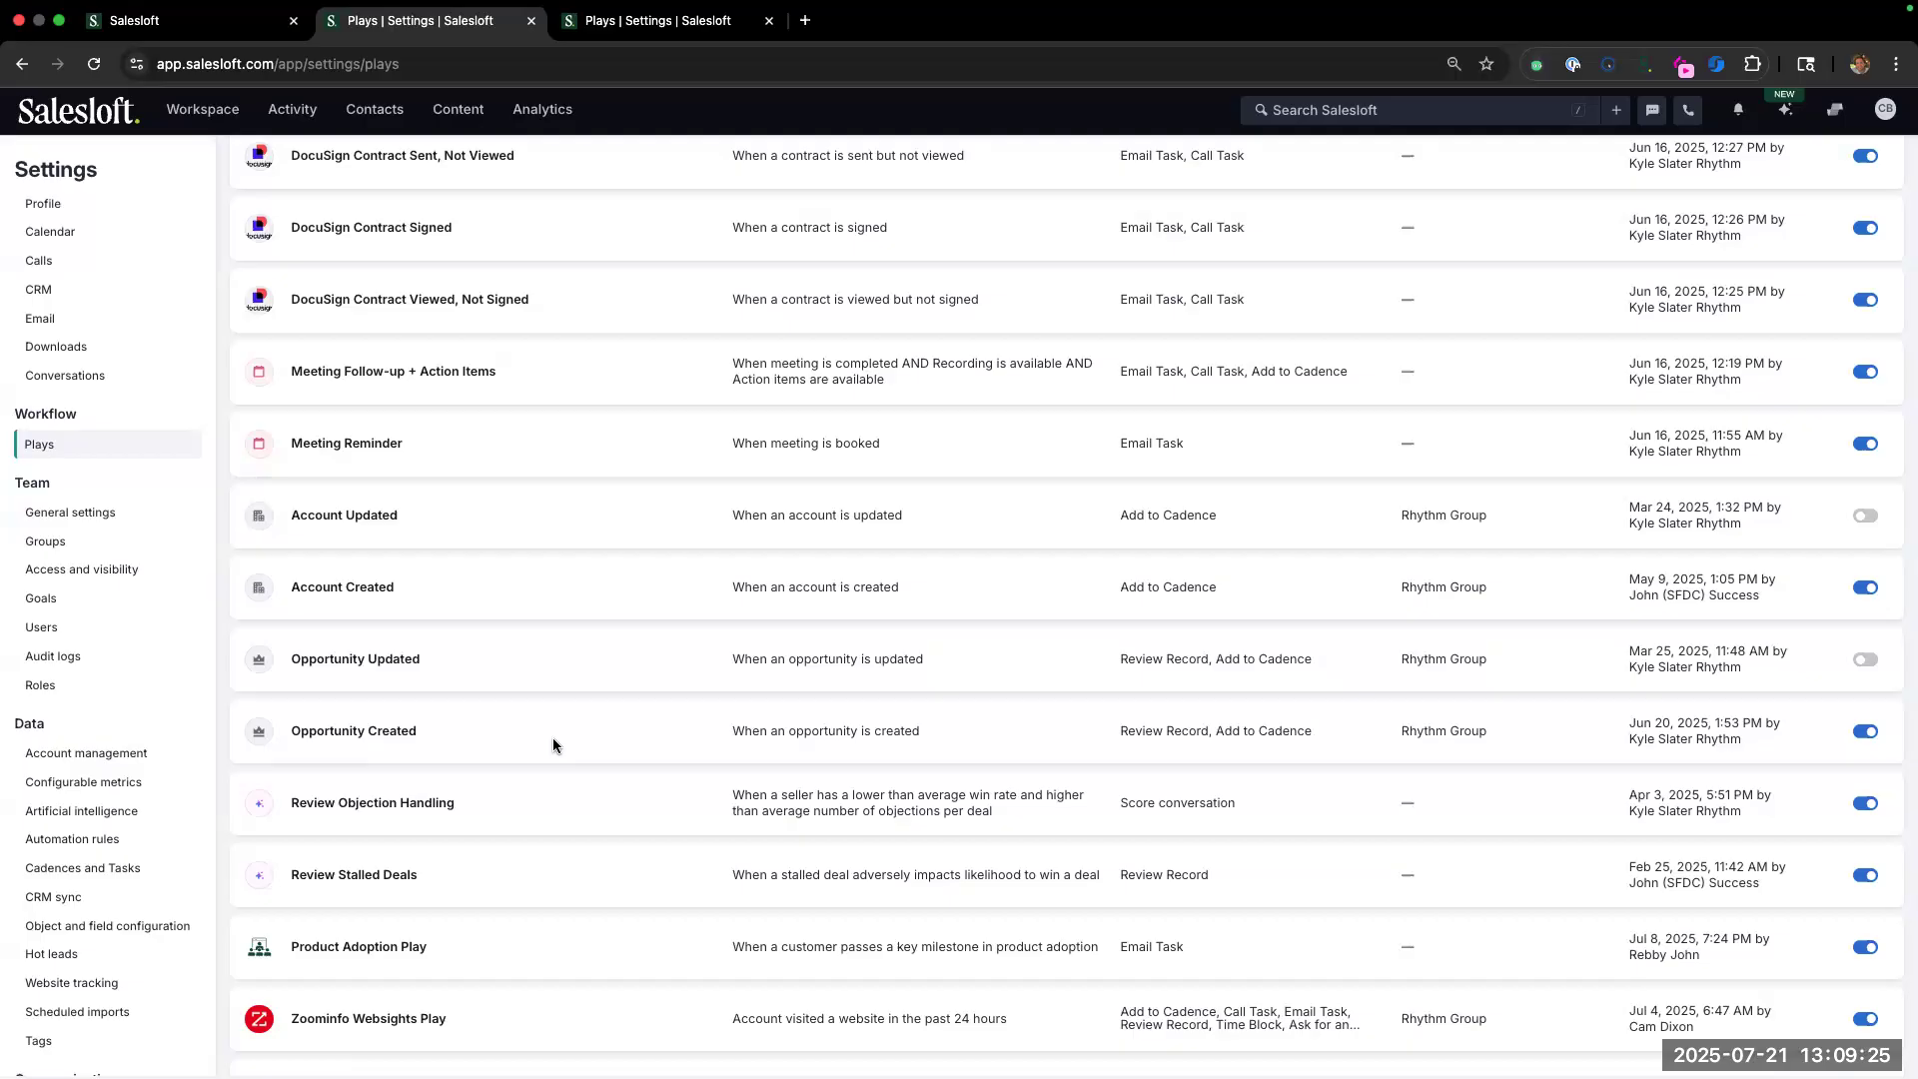
scroll(553, 744, "up", 5)
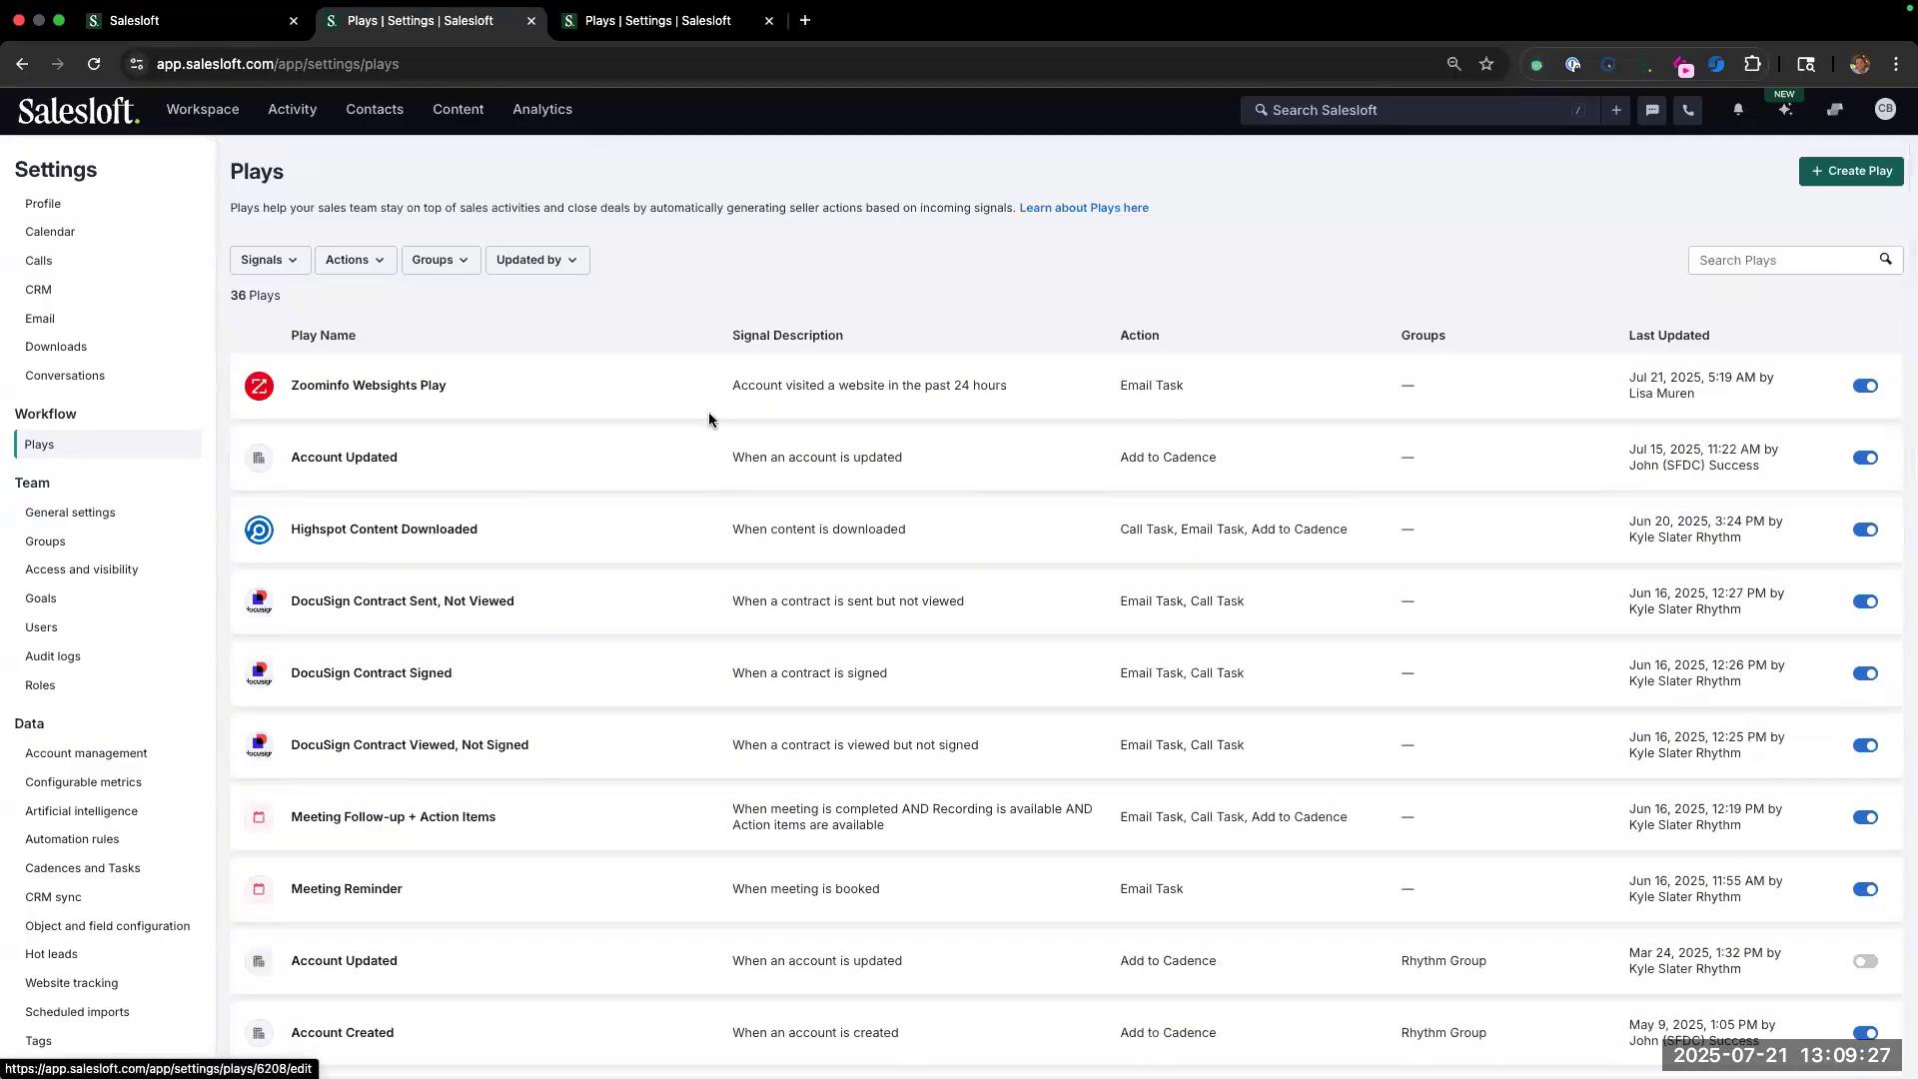
Start creating a play and browse the templates to find Opportunity Updated.
left_click(1837, 172)
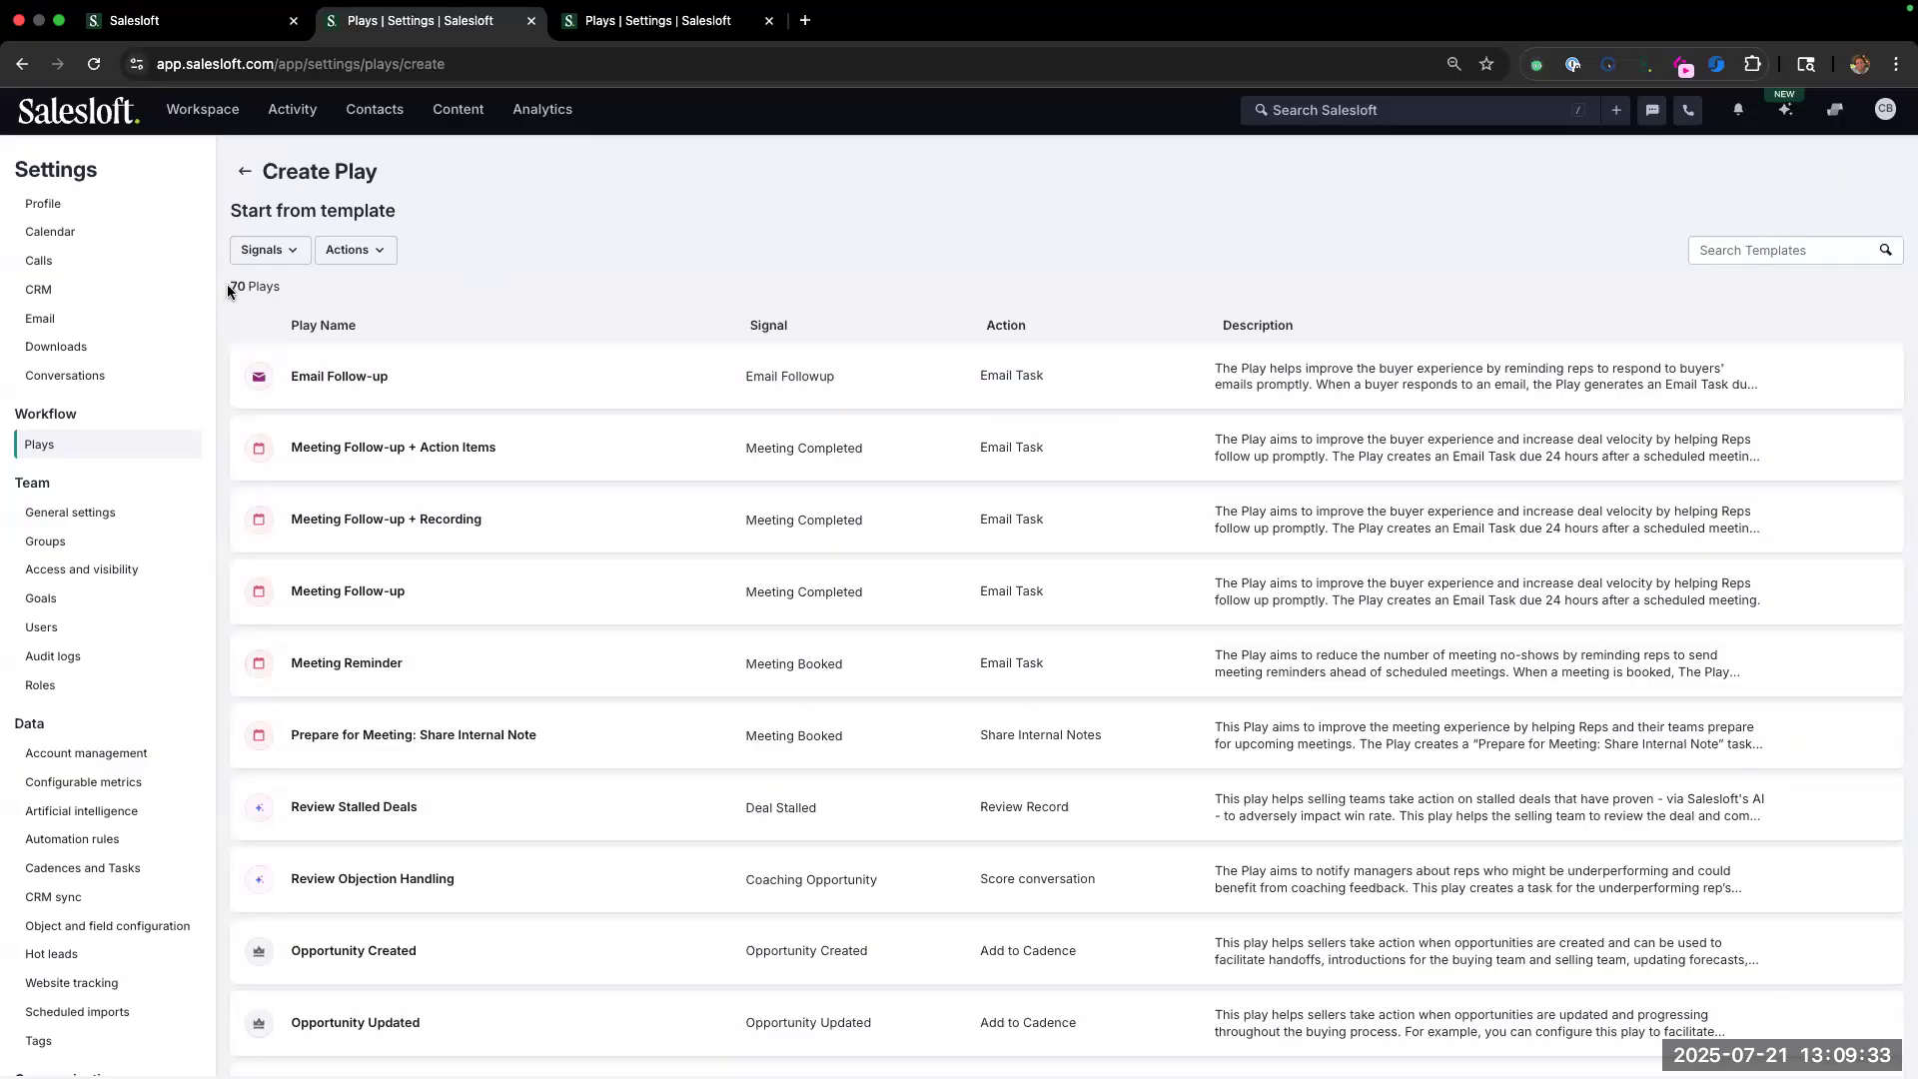
scroll(311, 300, "down", 3)
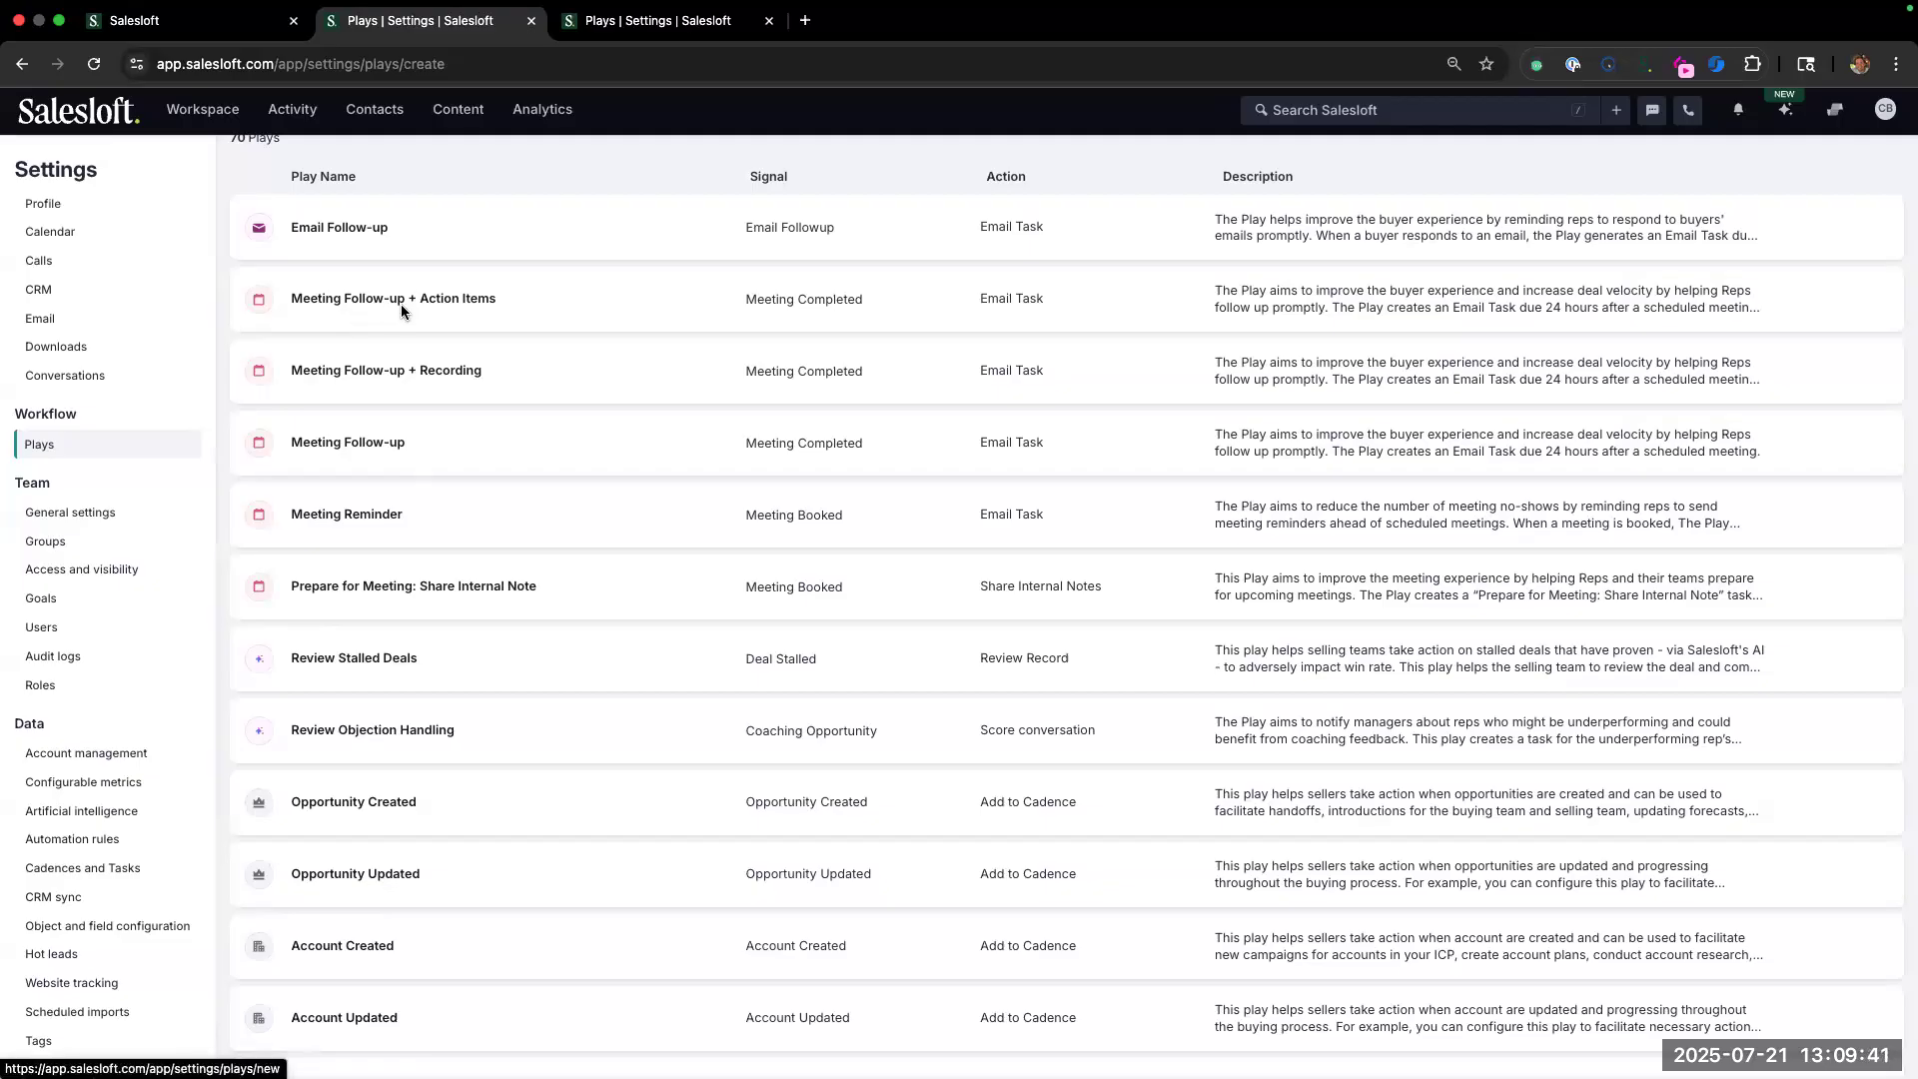
scroll(404, 313, "down", 6)
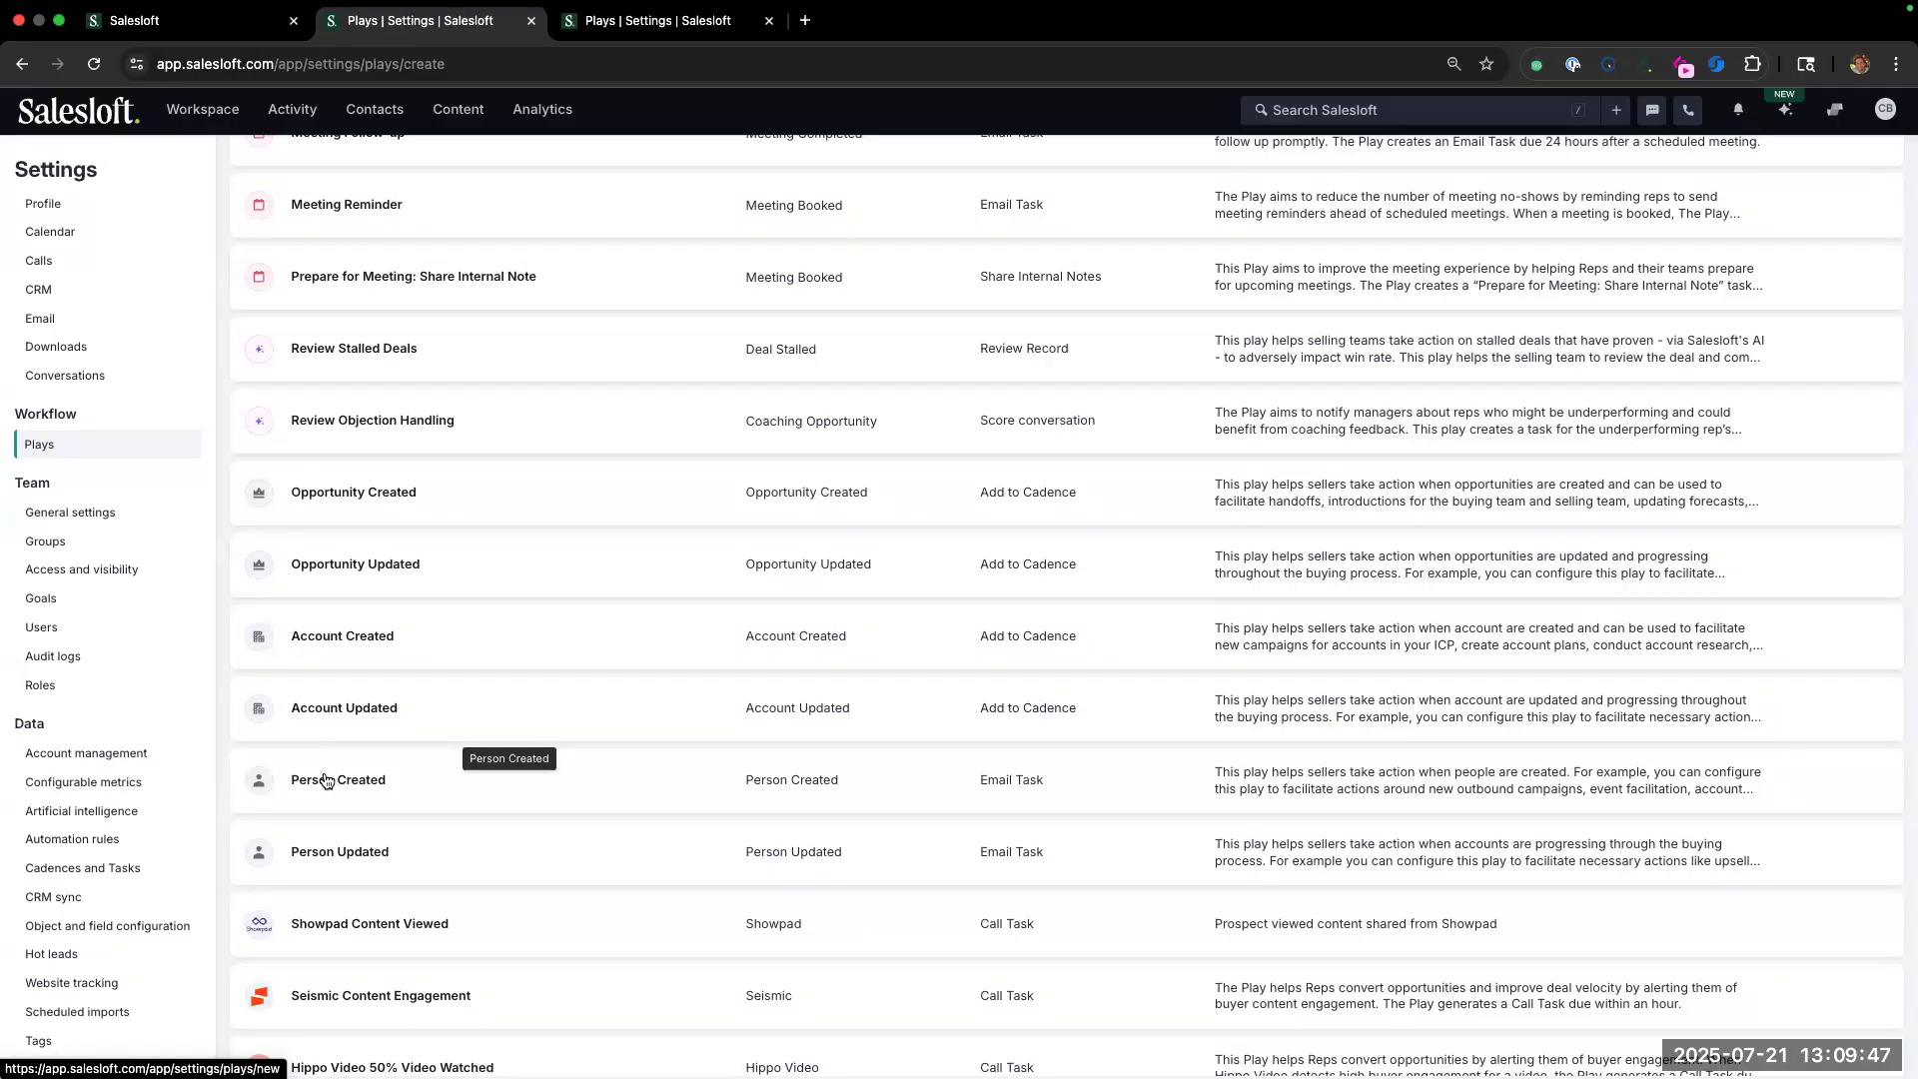
scroll(330, 778, "up", 1)
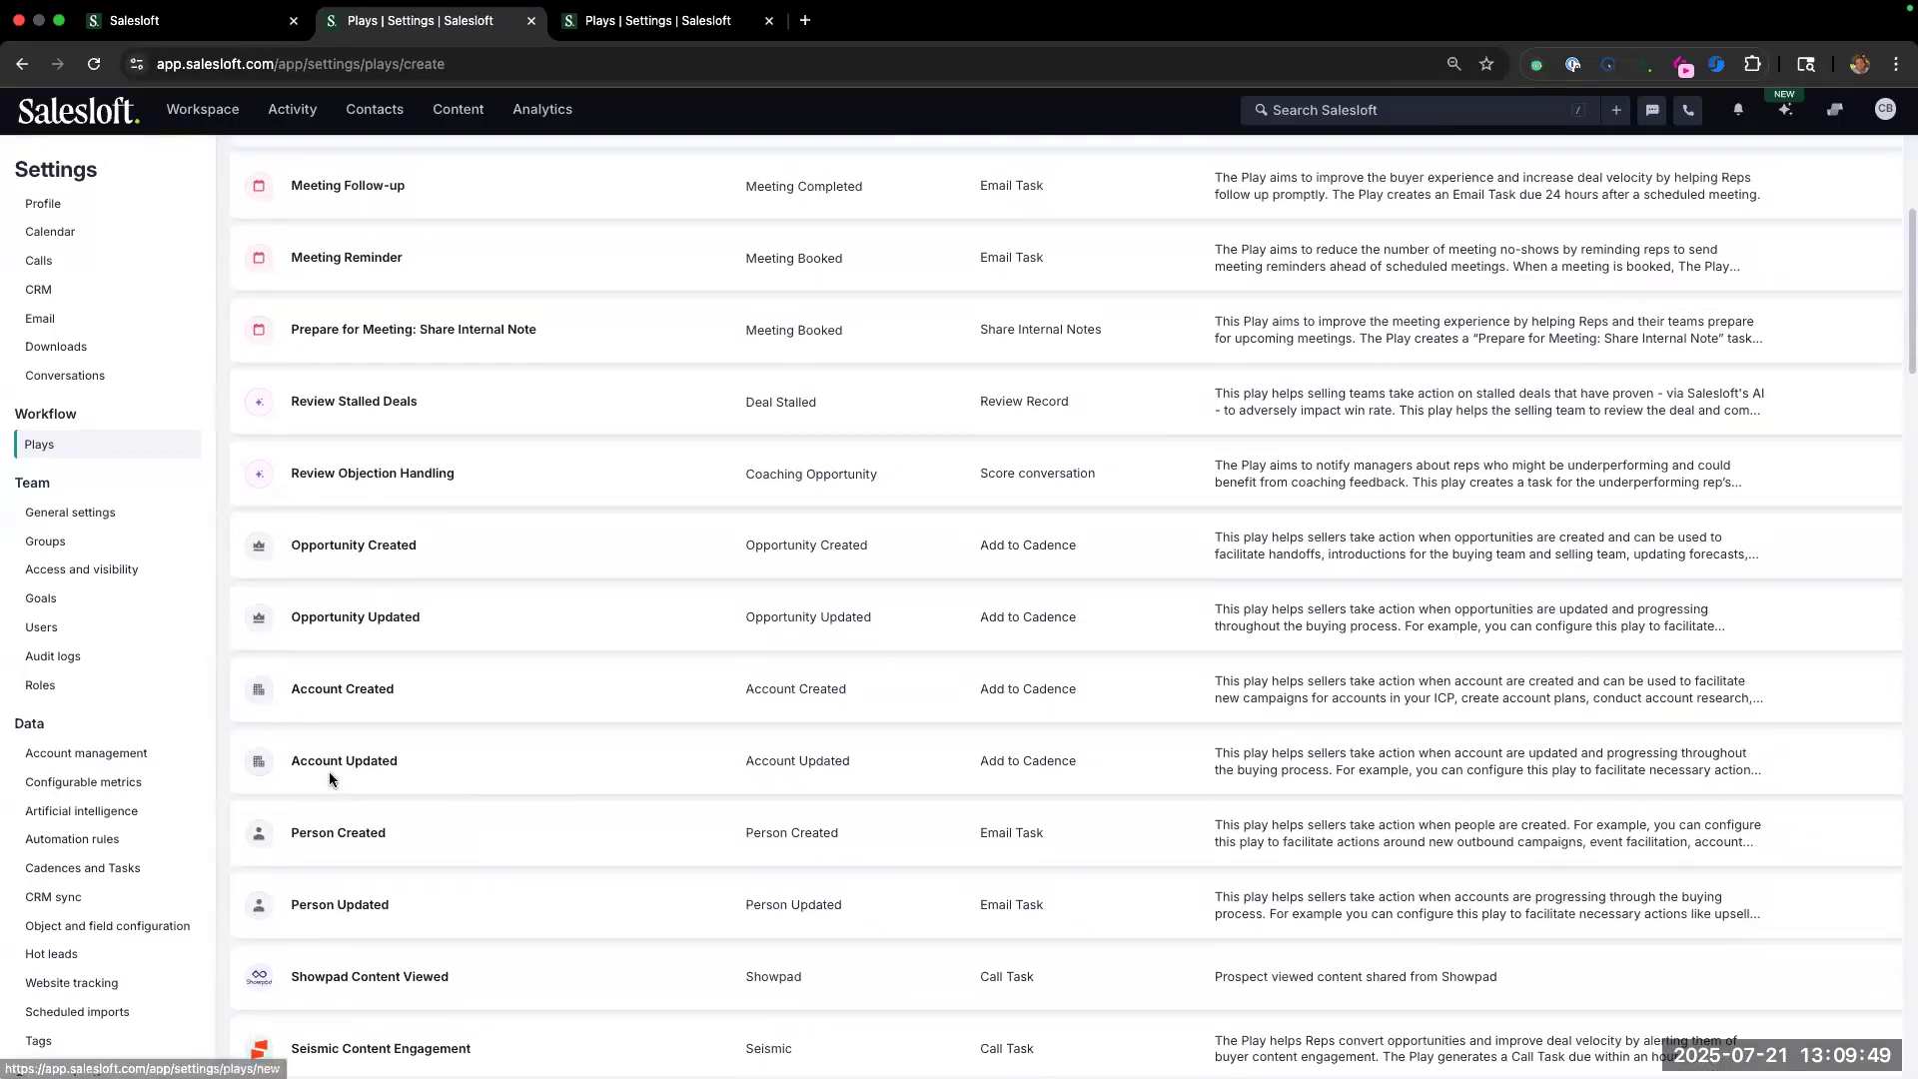
left_click(377, 624)
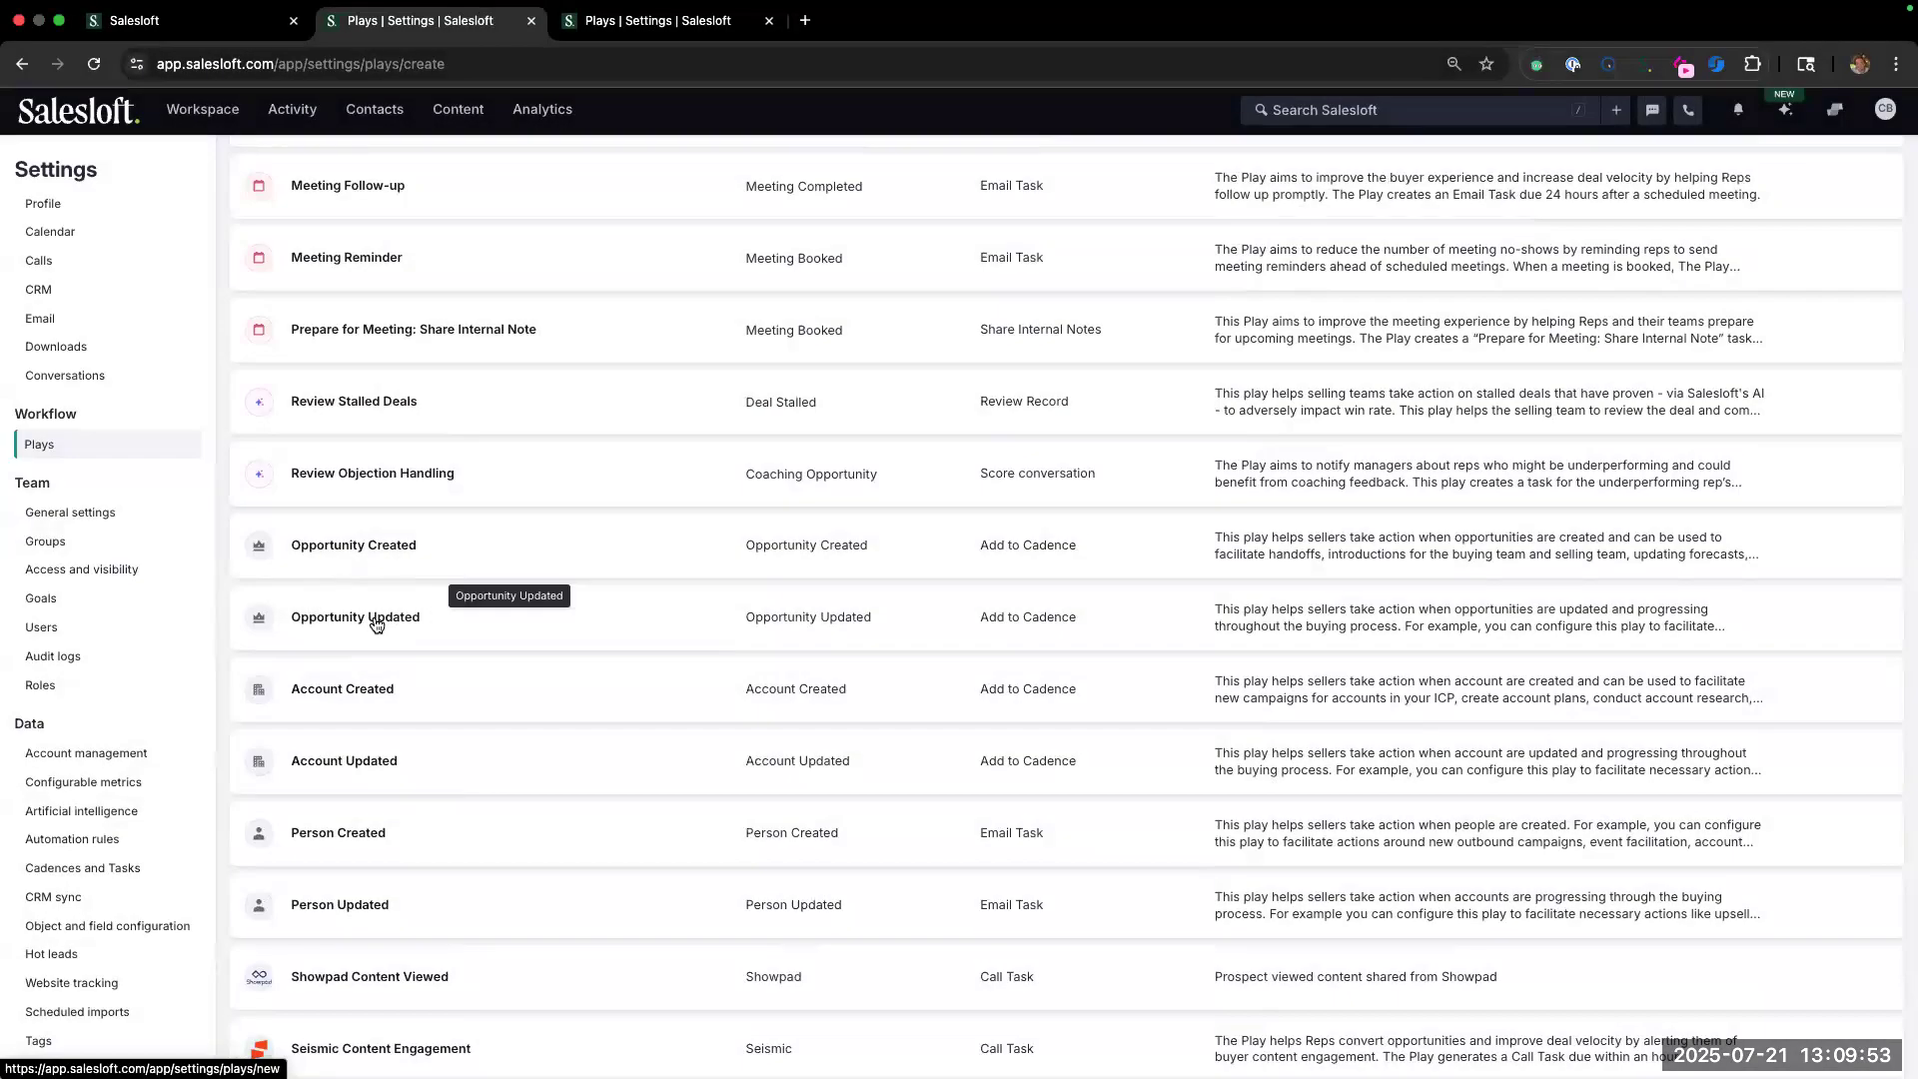
Switch to the open Opportunity Updated play and rename it as "Renewal is in 90 days".
left_click(655, 26)
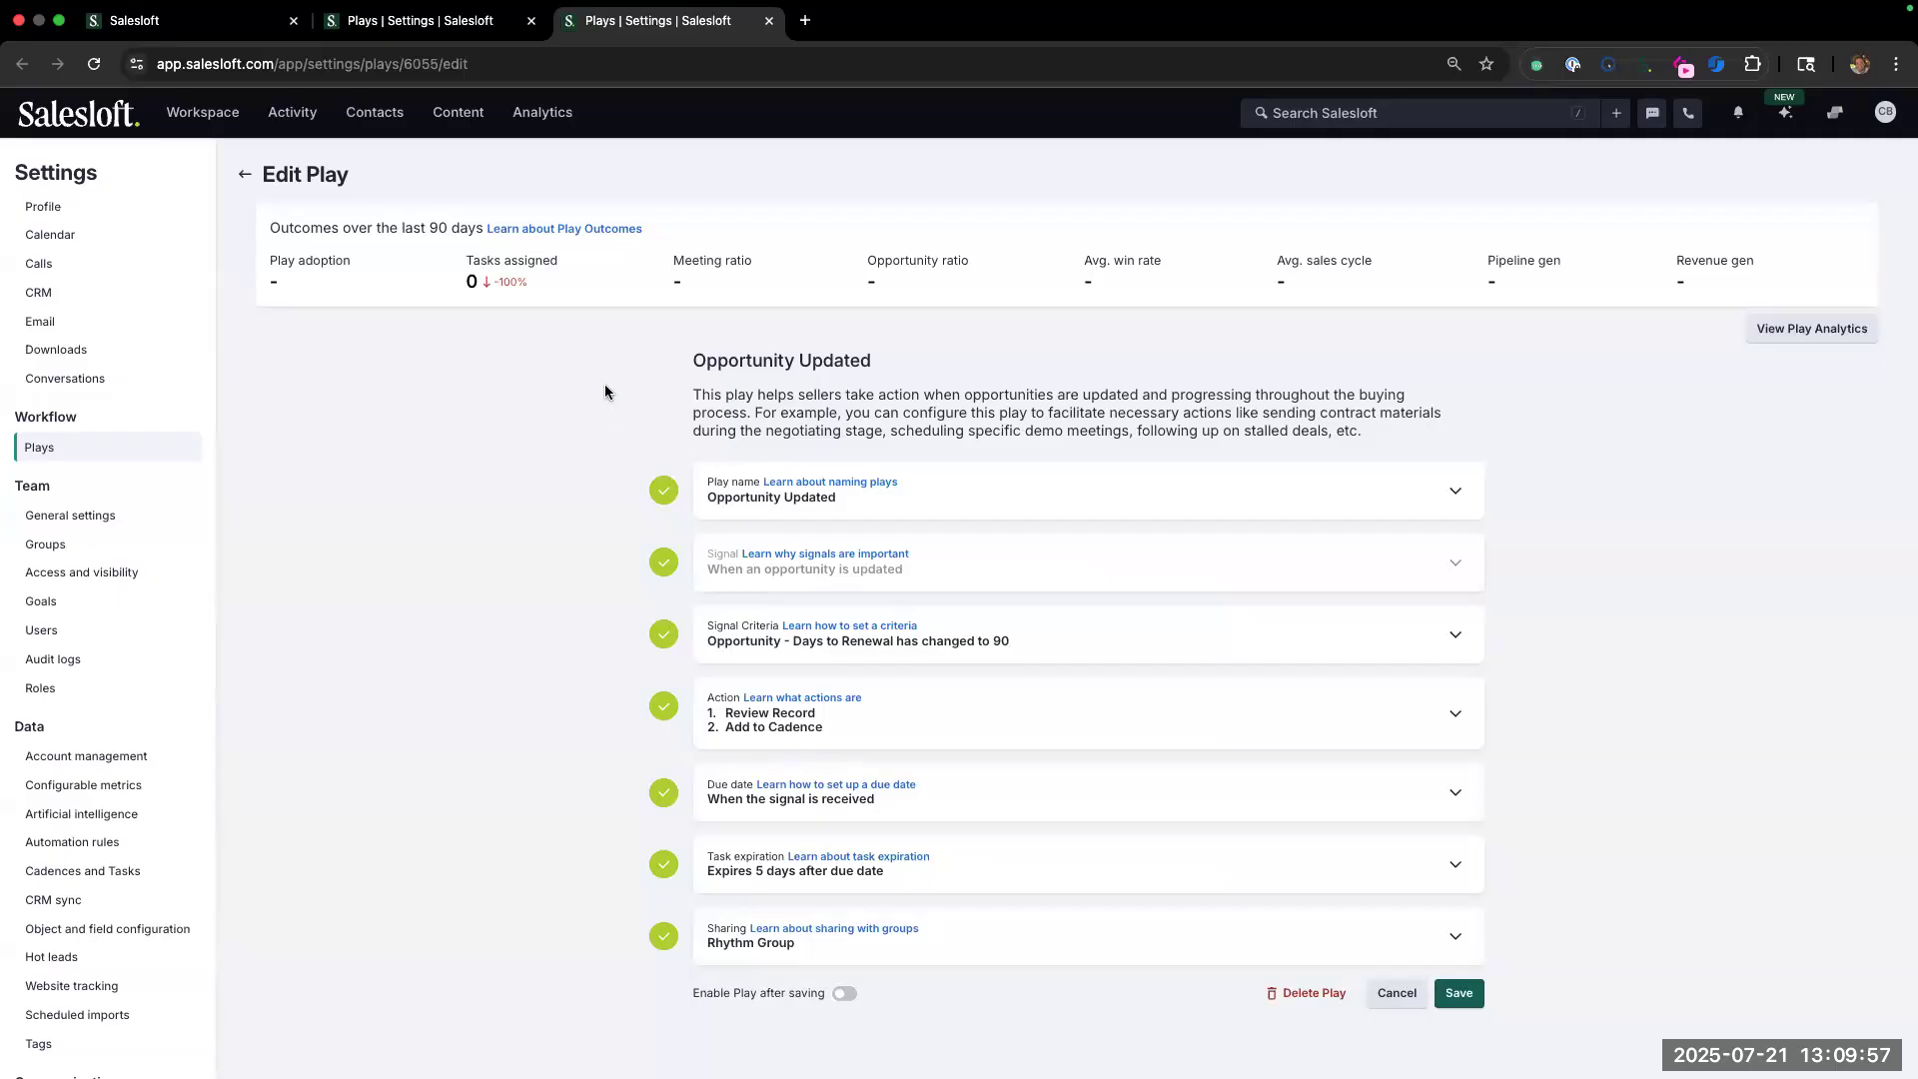
scroll(684, 462, "down", 1)
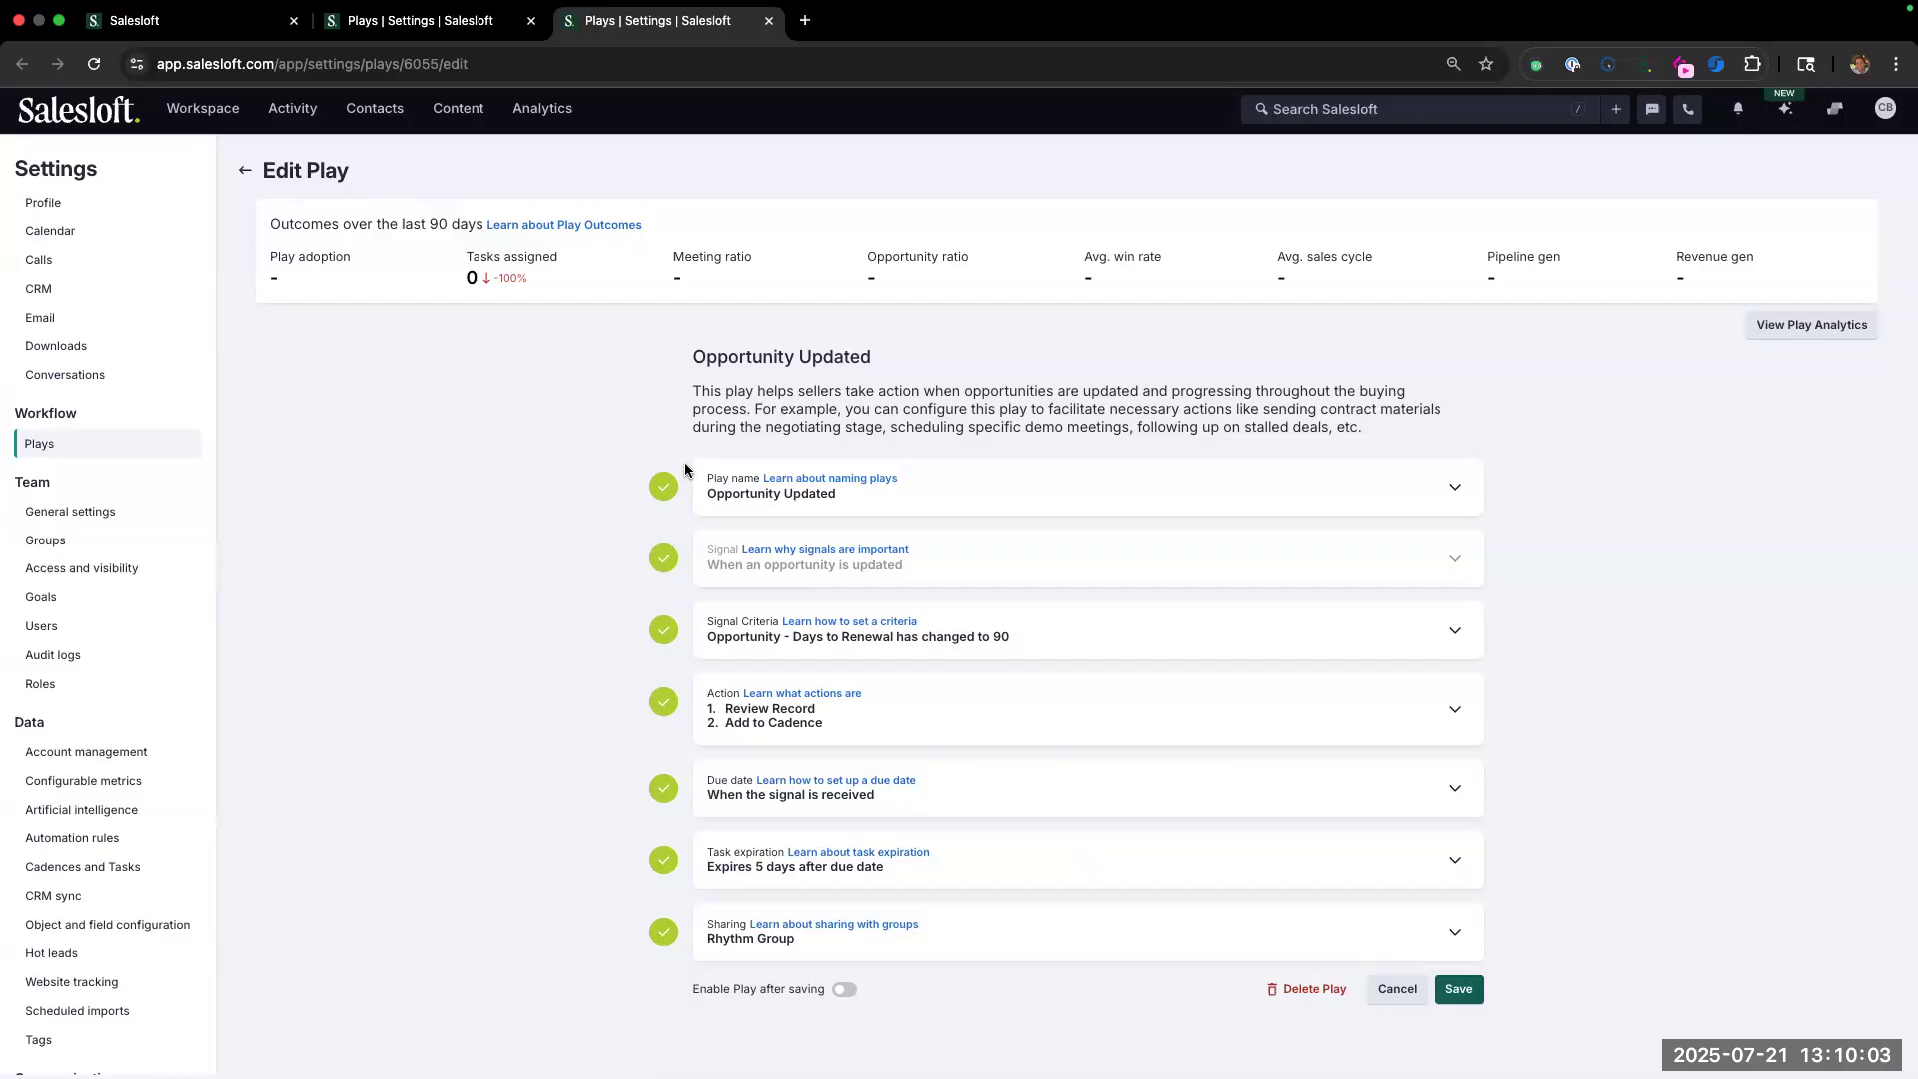
left_click(939, 505)
triple_click(795, 561)
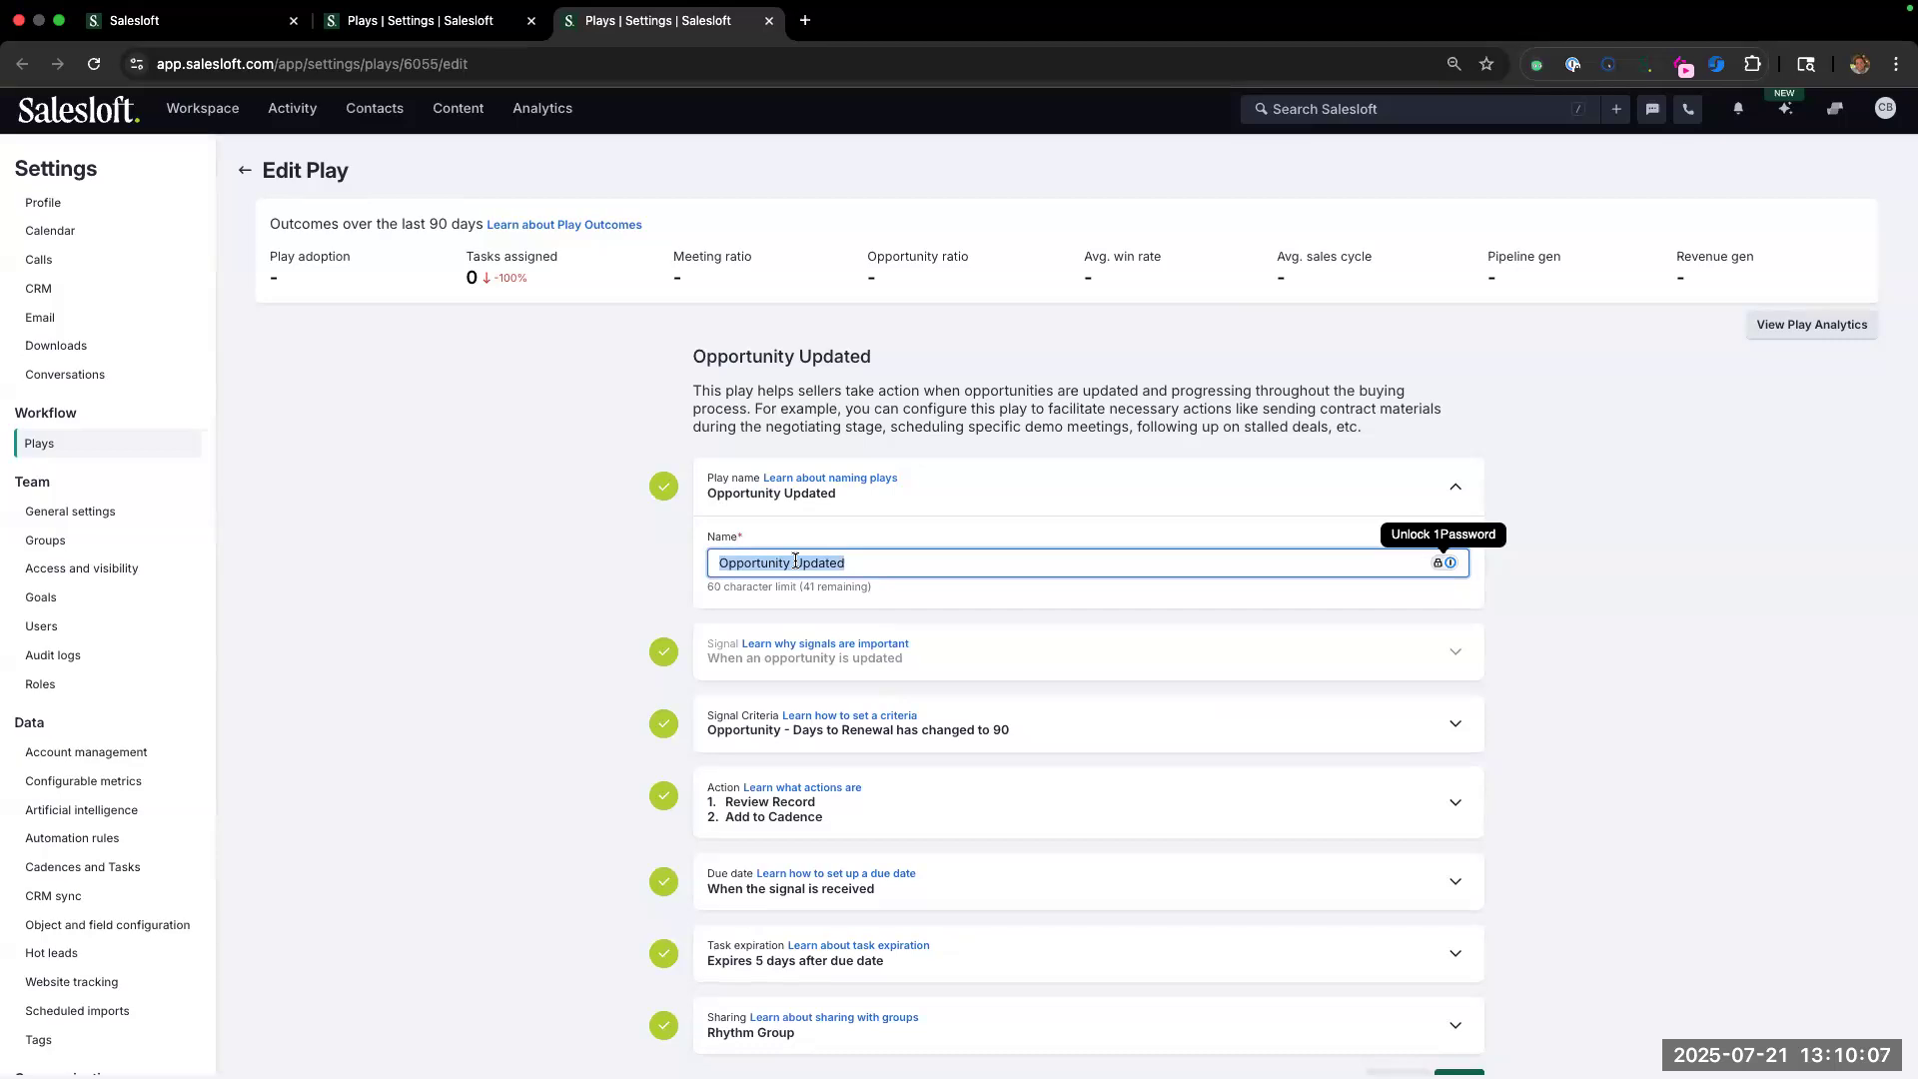
type("Renewal is in 90 days")
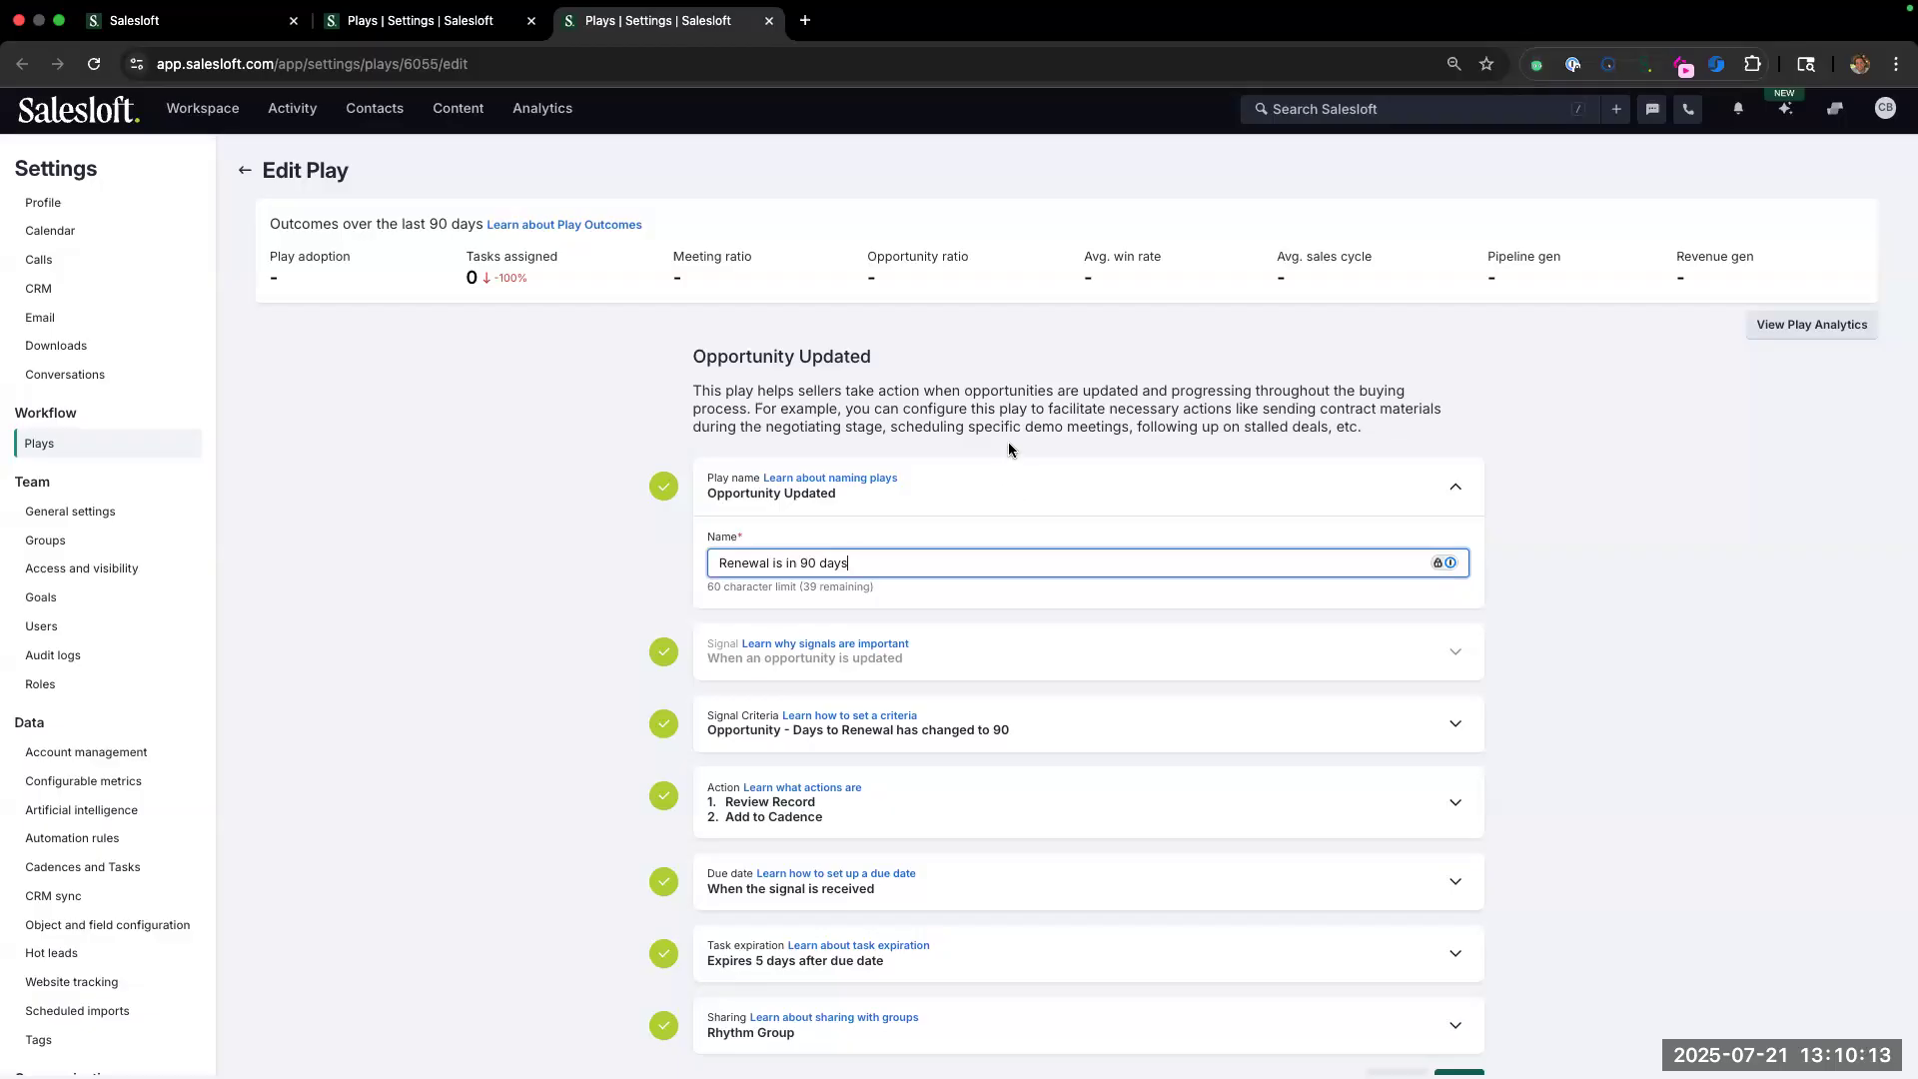
left_click(1009, 449)
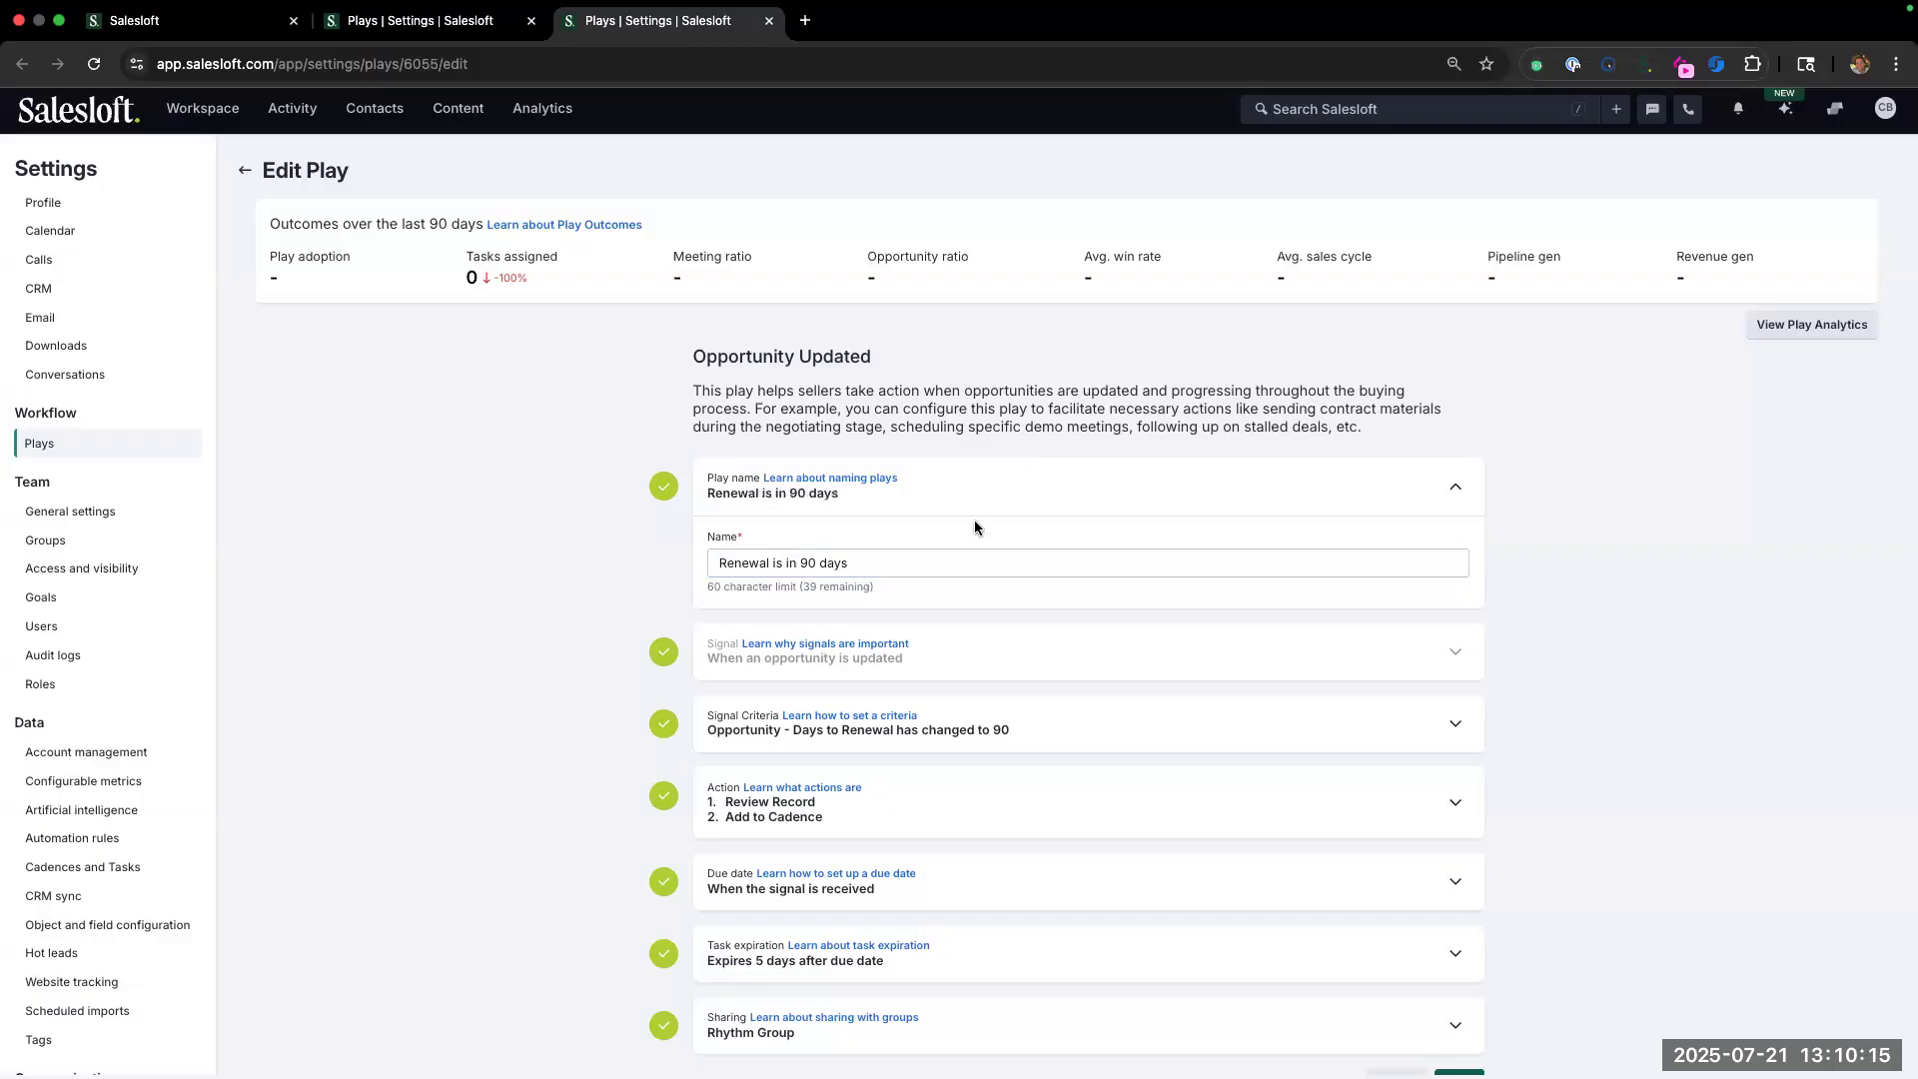
Add a second signal criterion on the Opportunity - Amount field, joined with the Days to Renewal criterion.
scroll(974, 520, "down", 1)
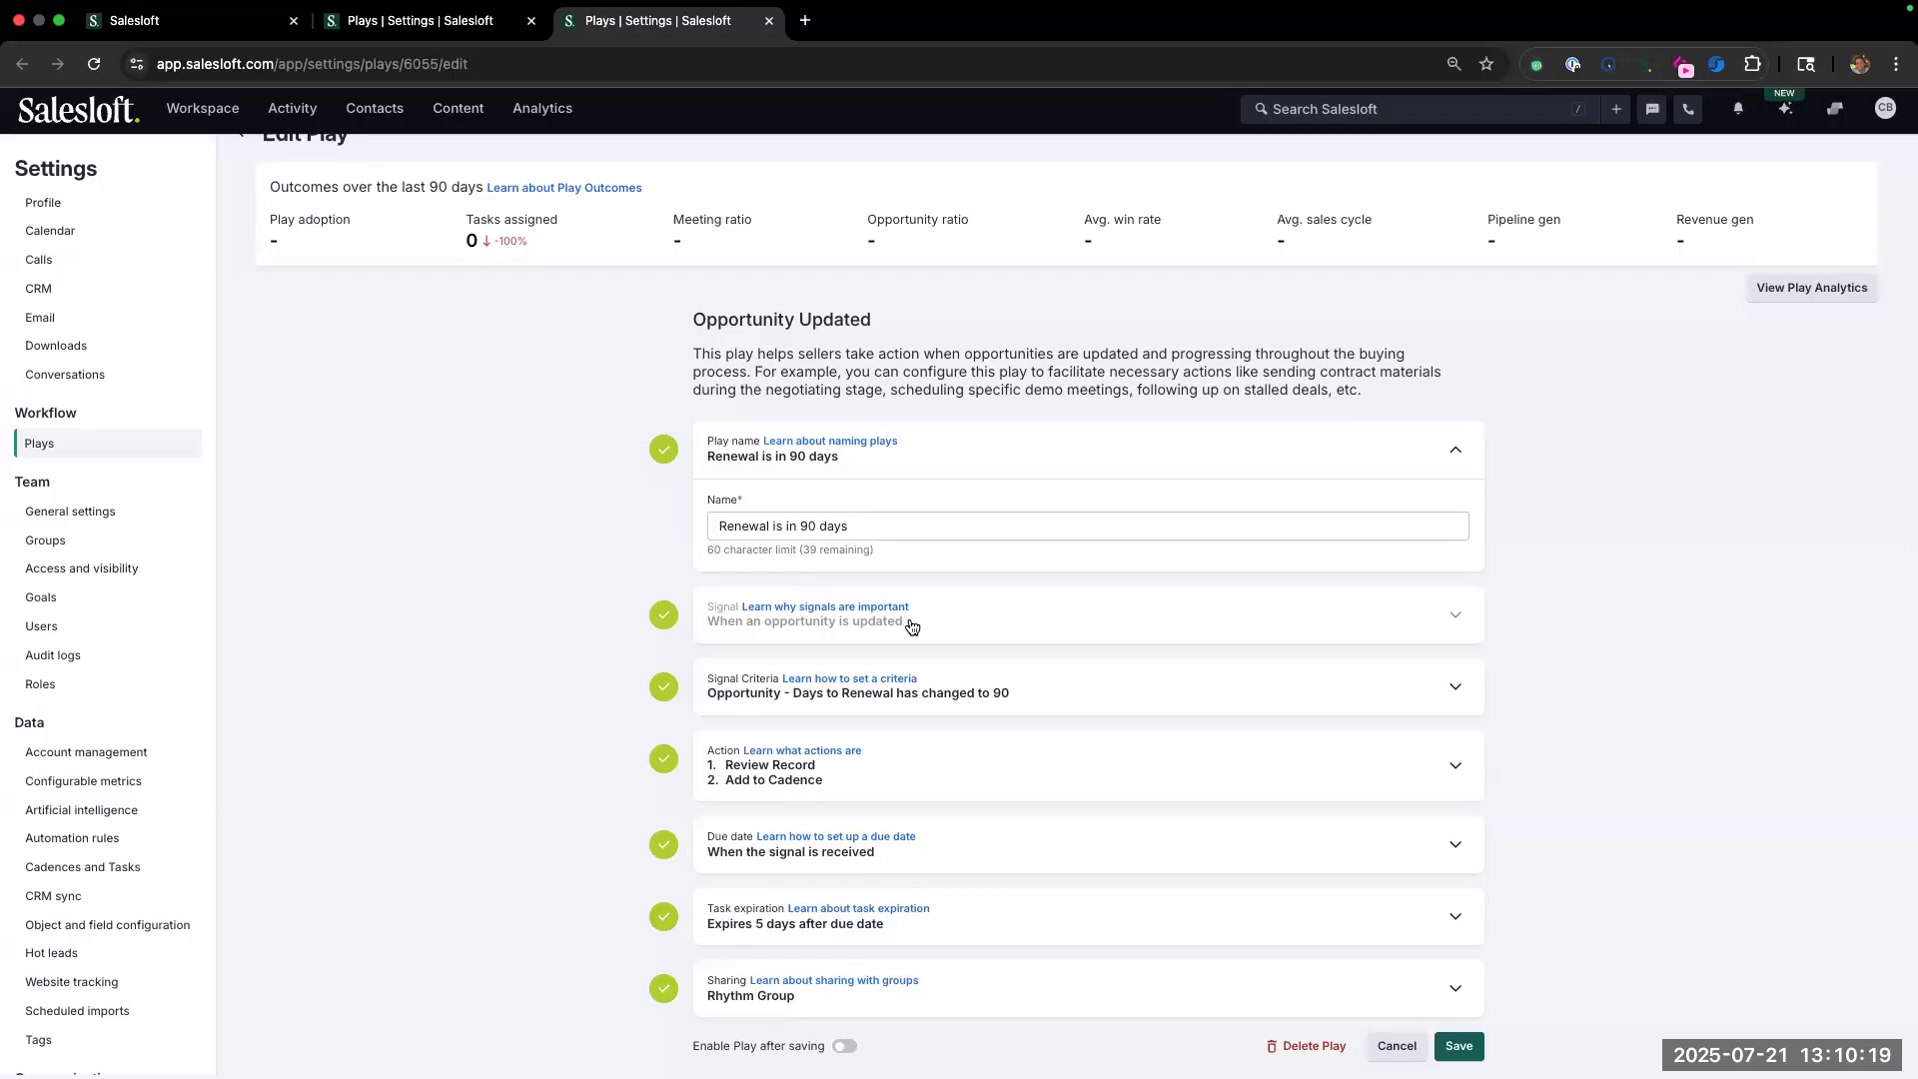
left_click(956, 685)
scroll(901, 684, "down", 2)
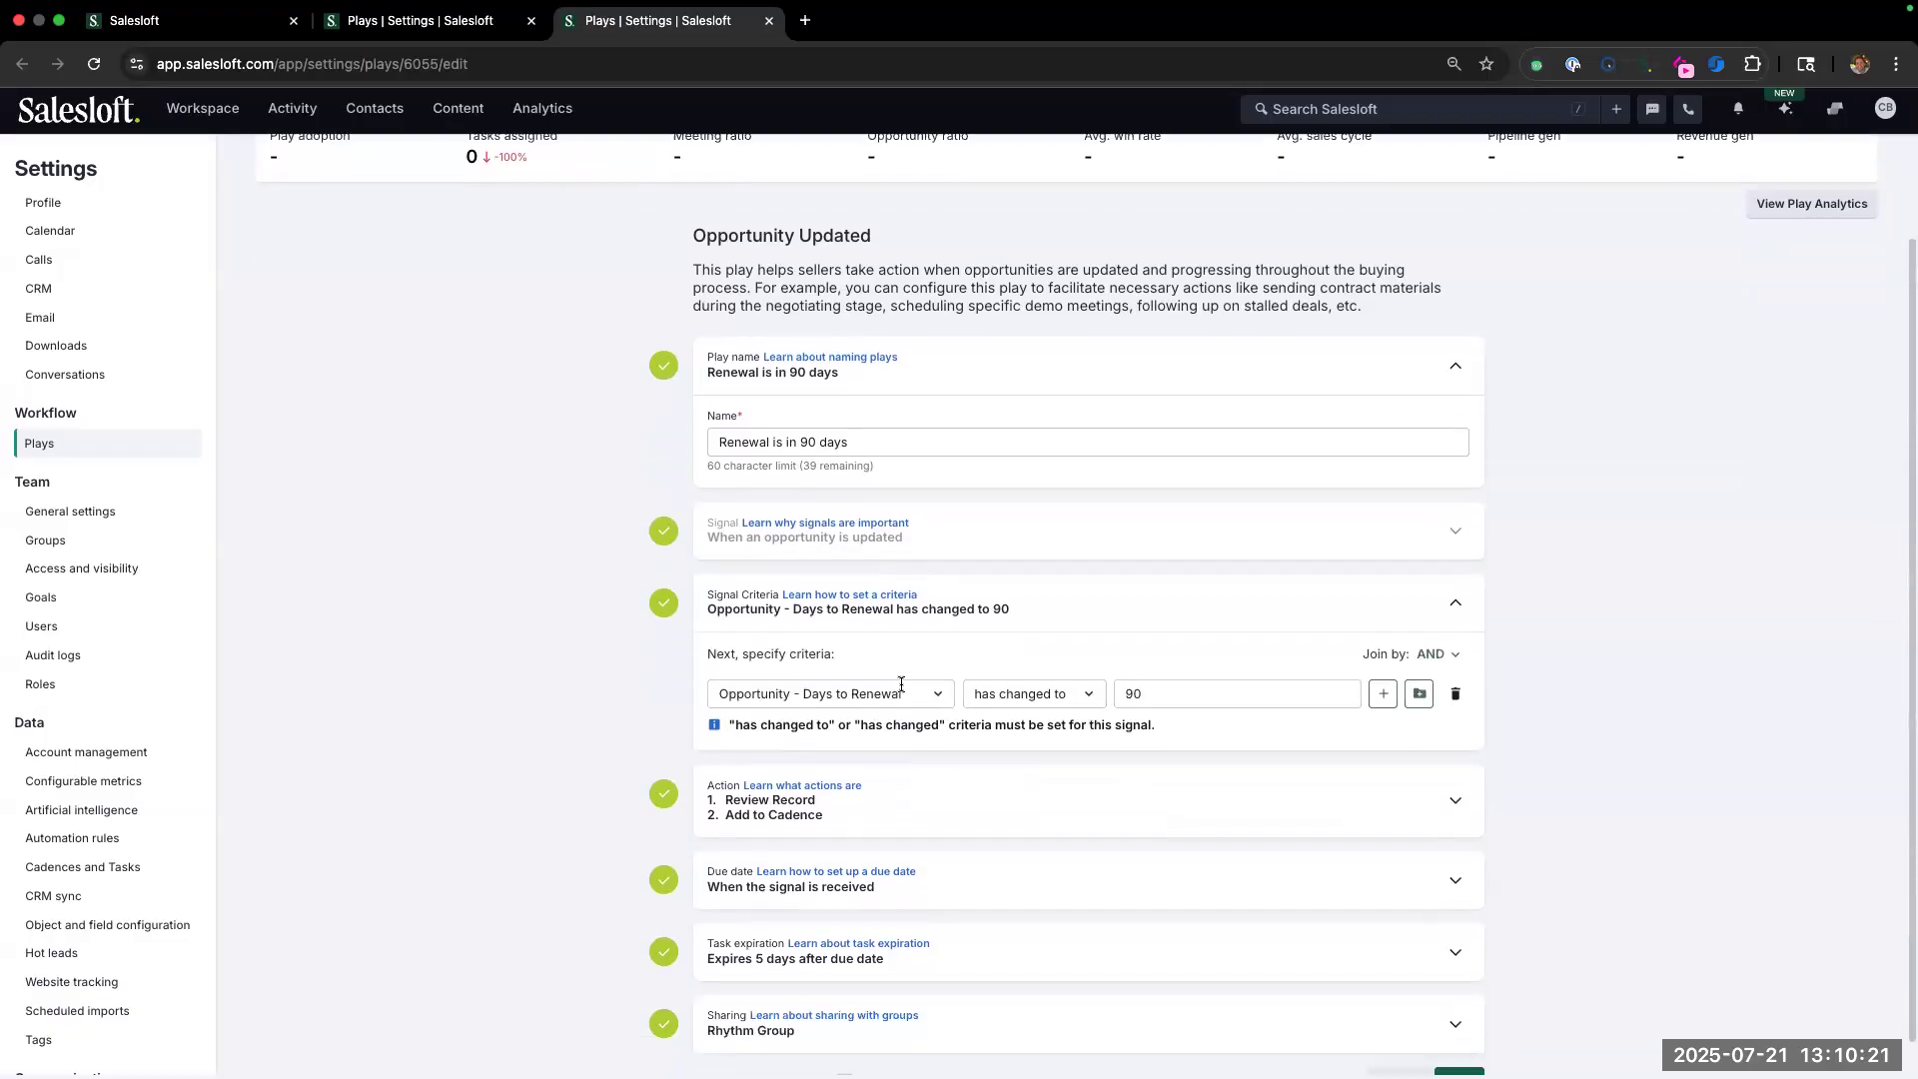
scroll(901, 684, "down", 1)
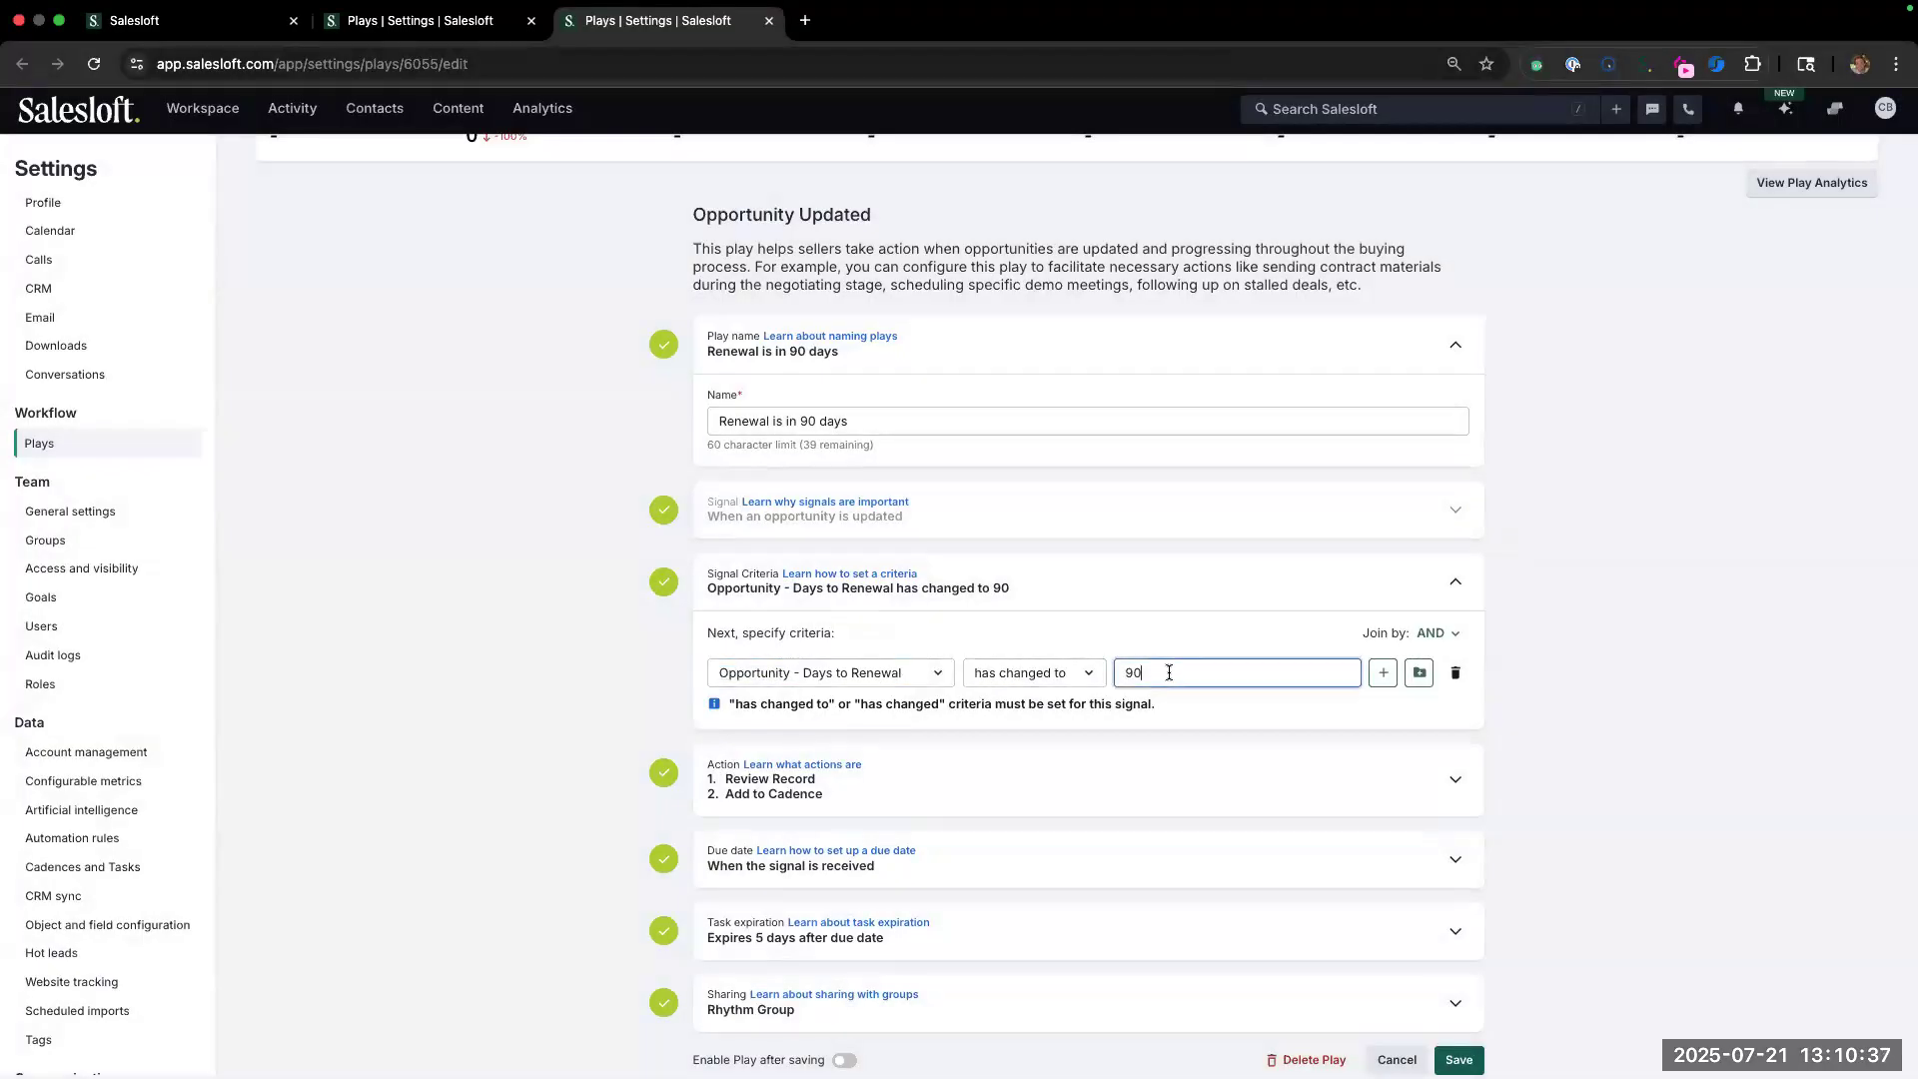
left_click(1383, 672)
left_click(869, 728)
scroll(878, 788, "down", 2)
scroll(878, 788, "up", 2)
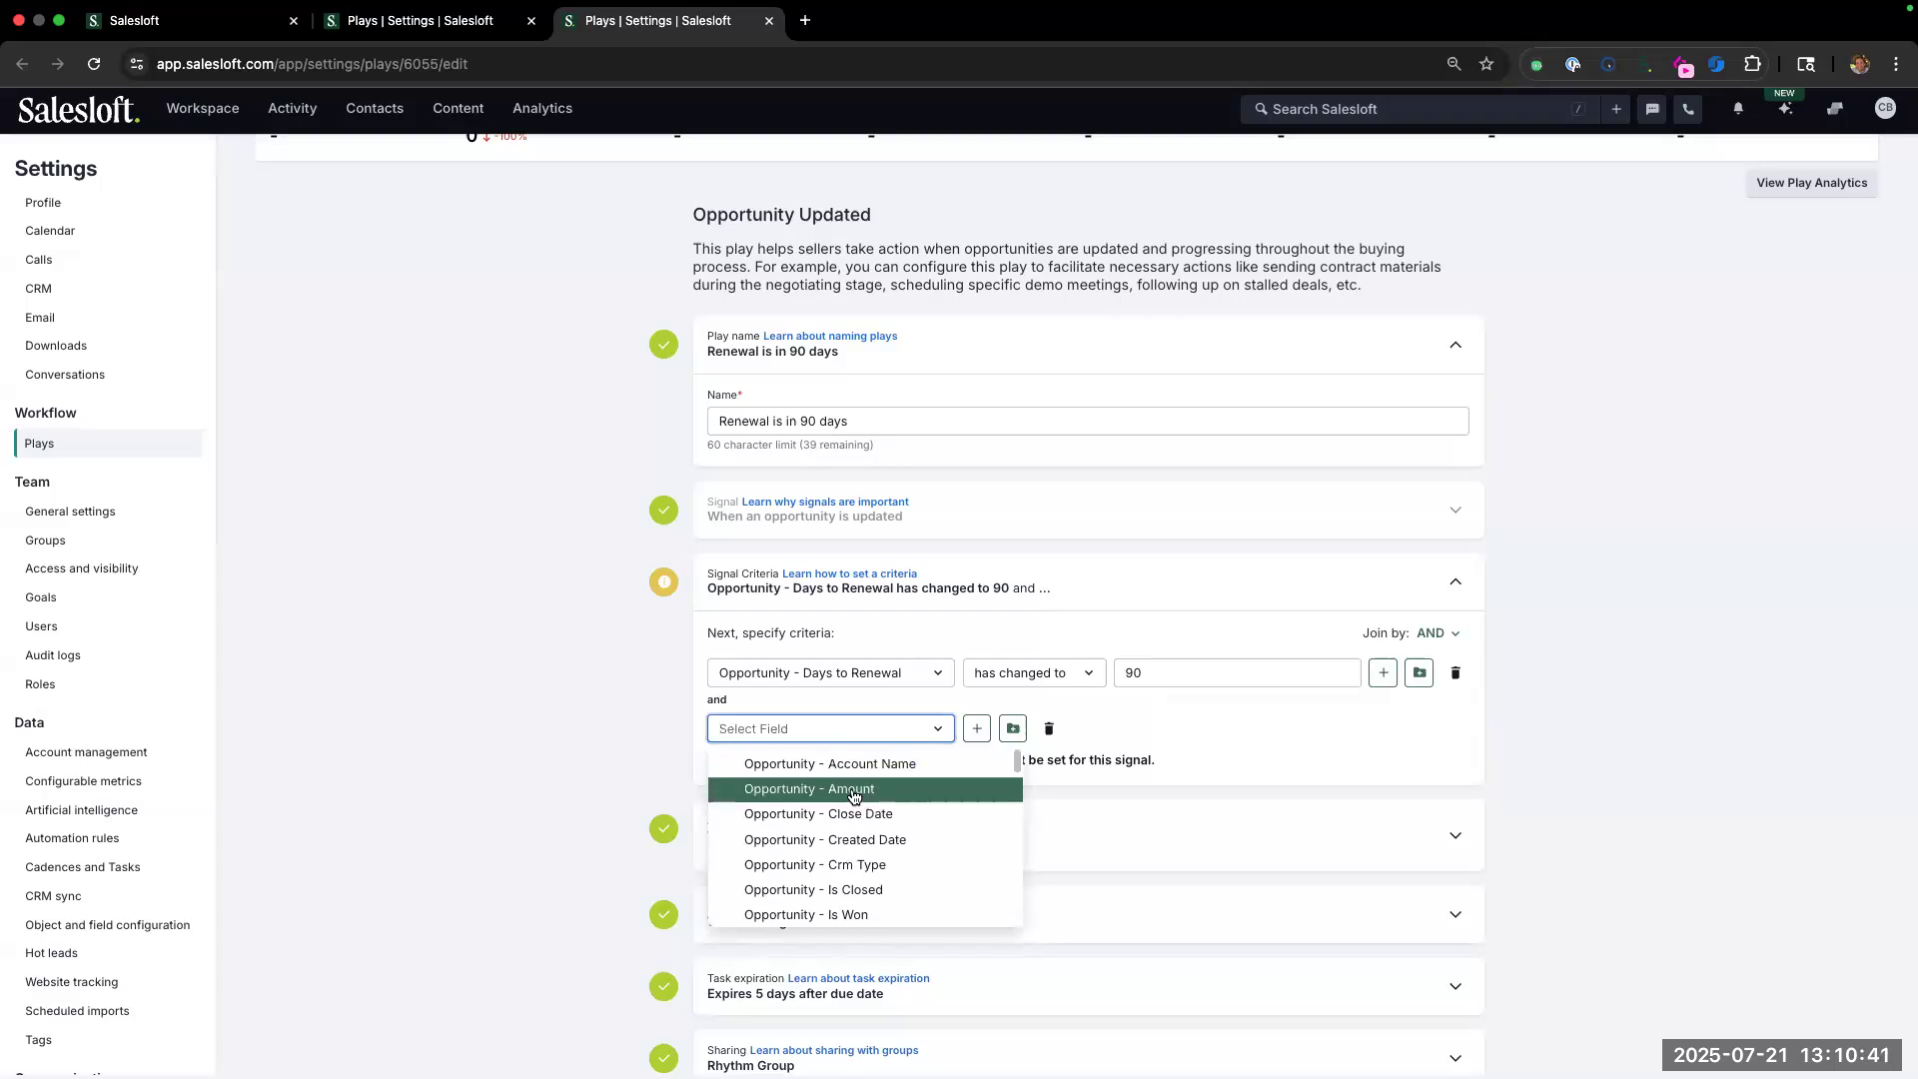
left_click(848, 788)
Set the Opportunity - Amount criterion to "has changed to" with the value 100000.
left_click(1145, 732)
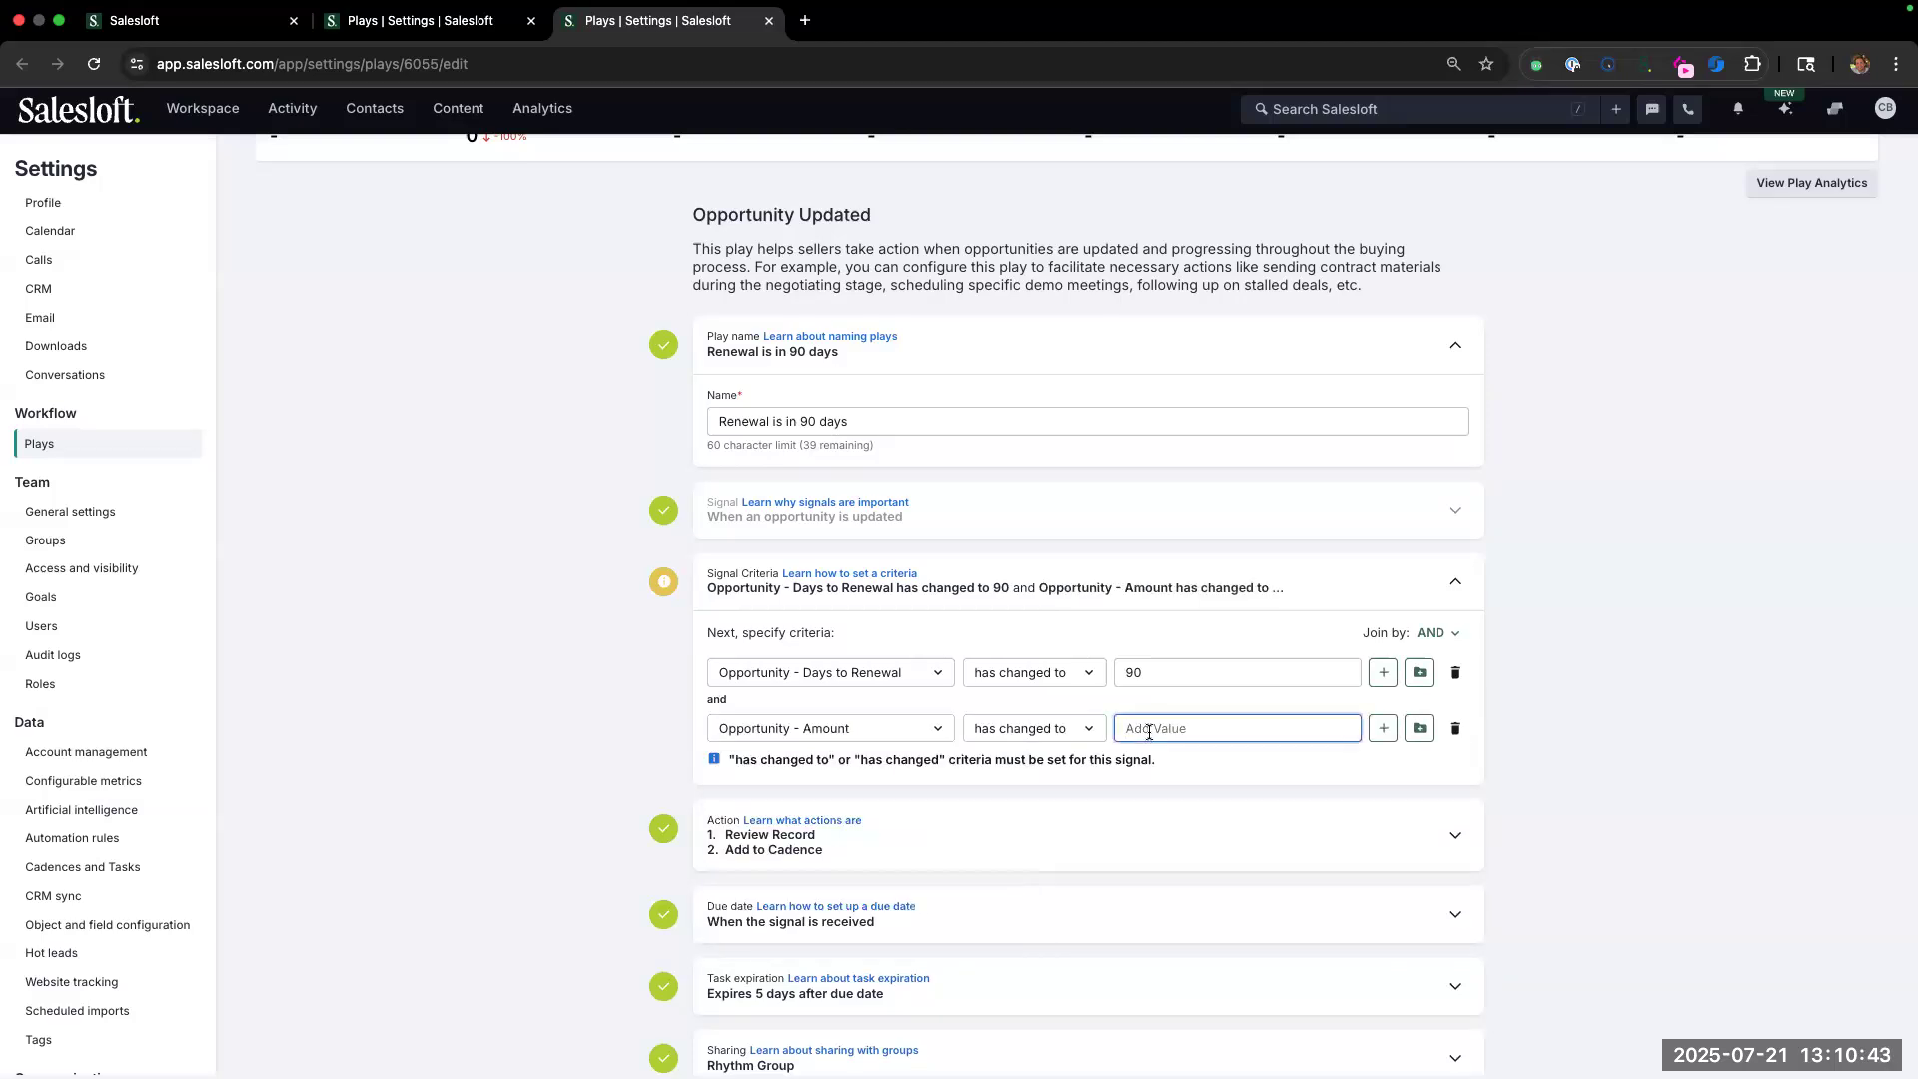
left_click(889, 727)
left_click(1028, 726)
left_click(1028, 730)
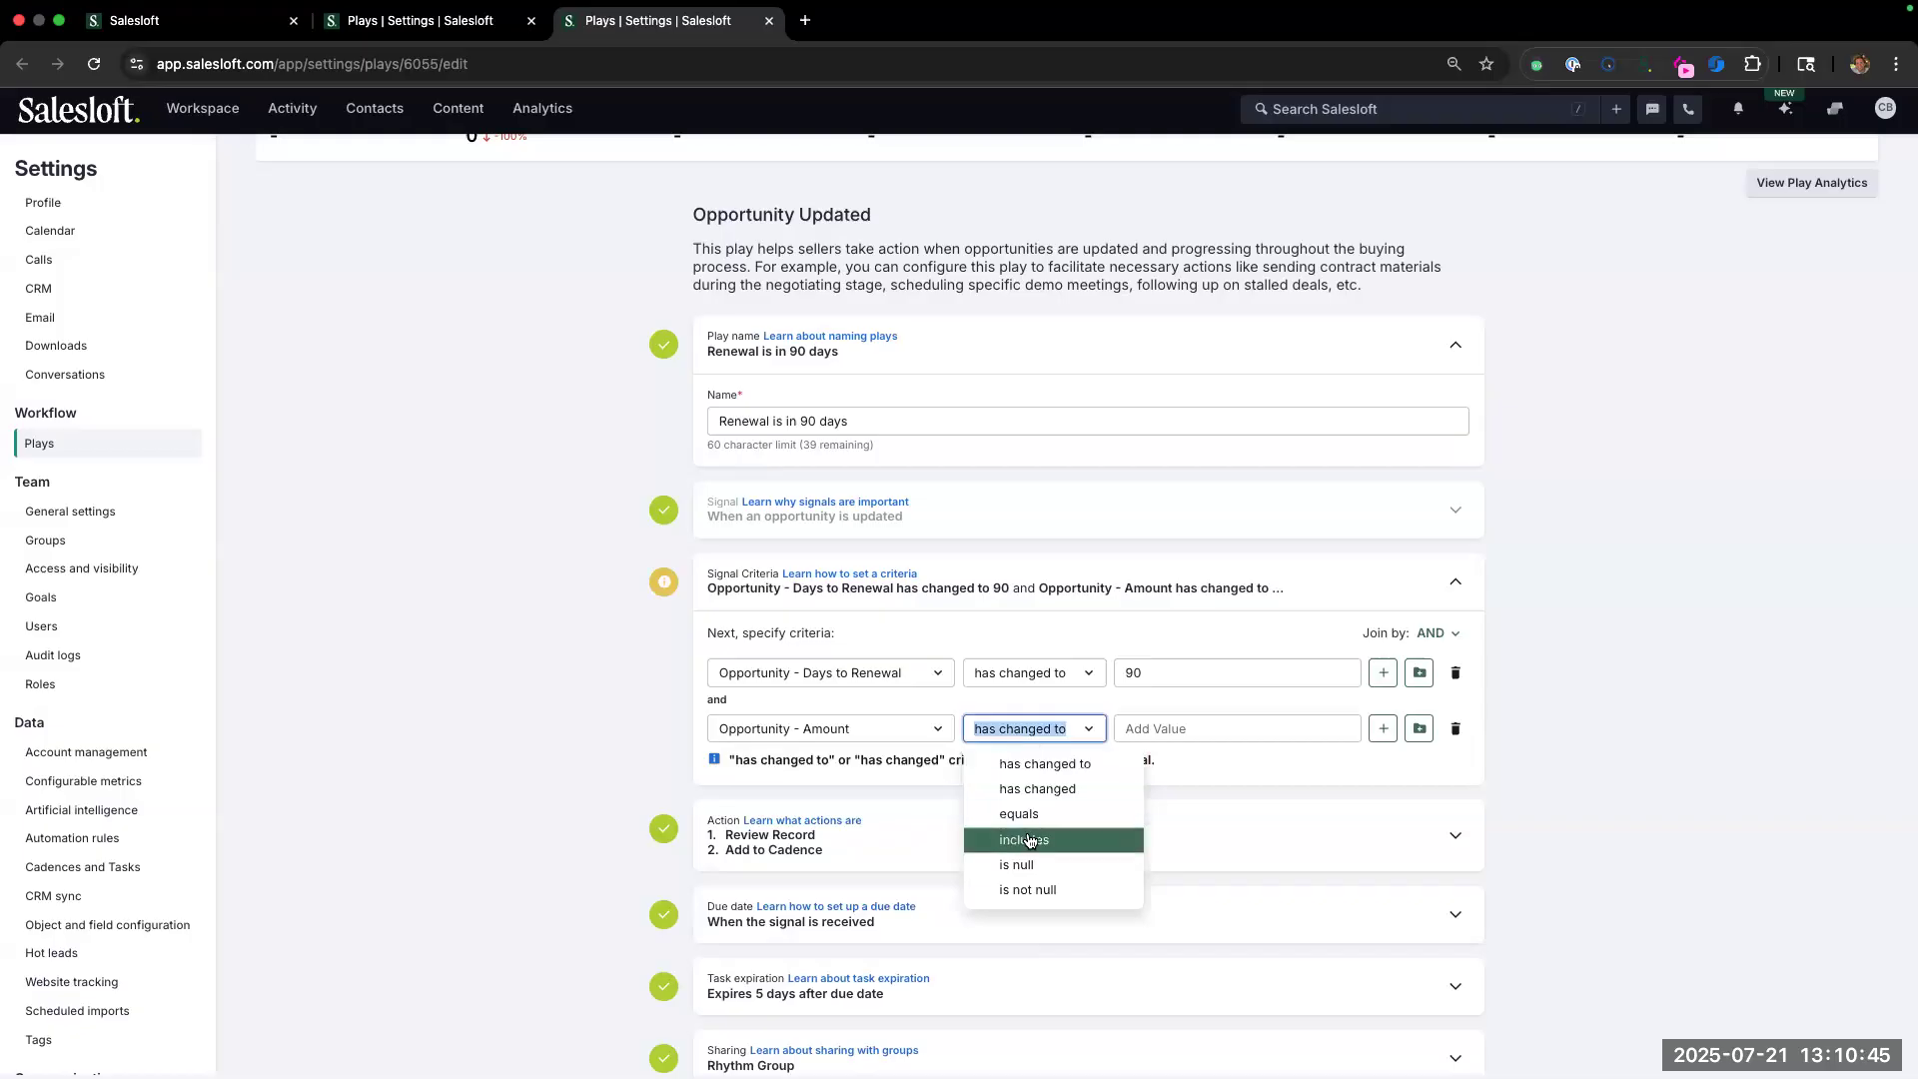
scroll(1029, 840, "down", 1)
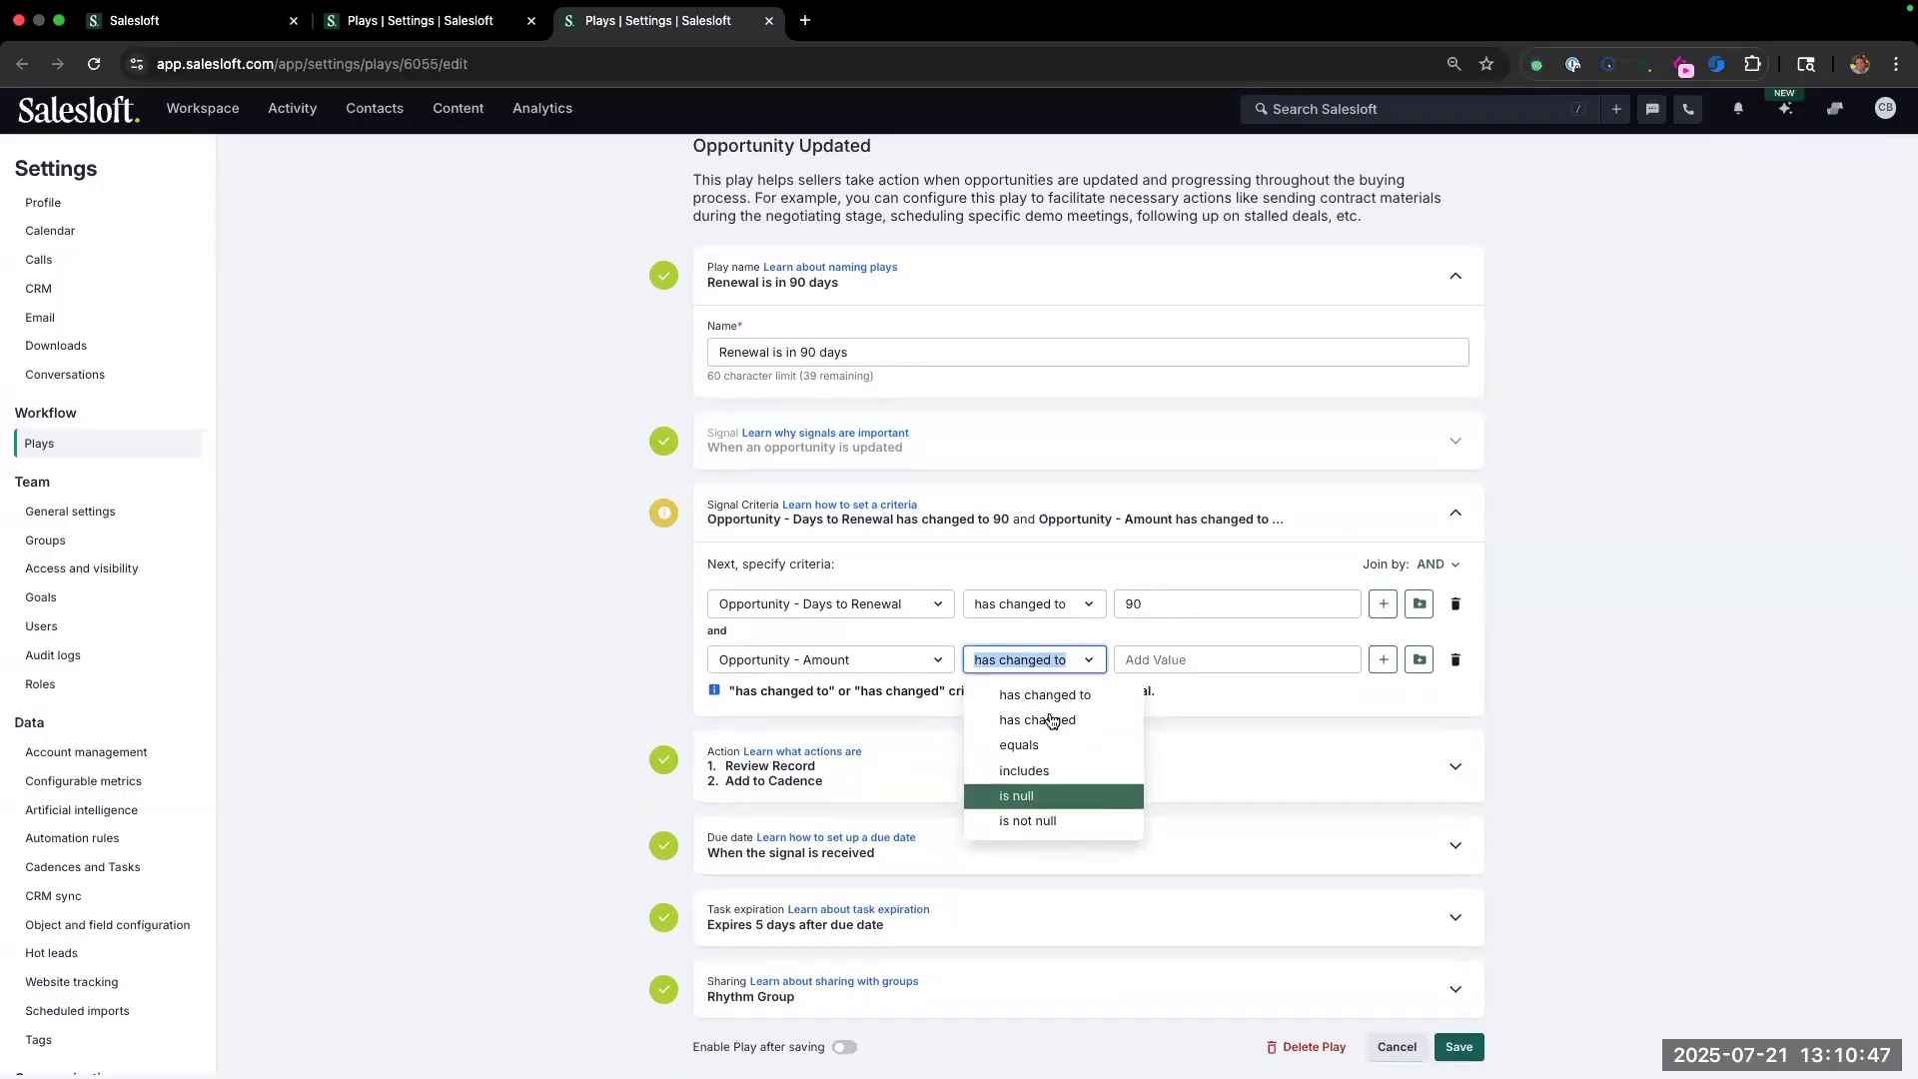
left_click(1045, 694)
left_click(1197, 662)
type("100000")
left_click(1053, 633)
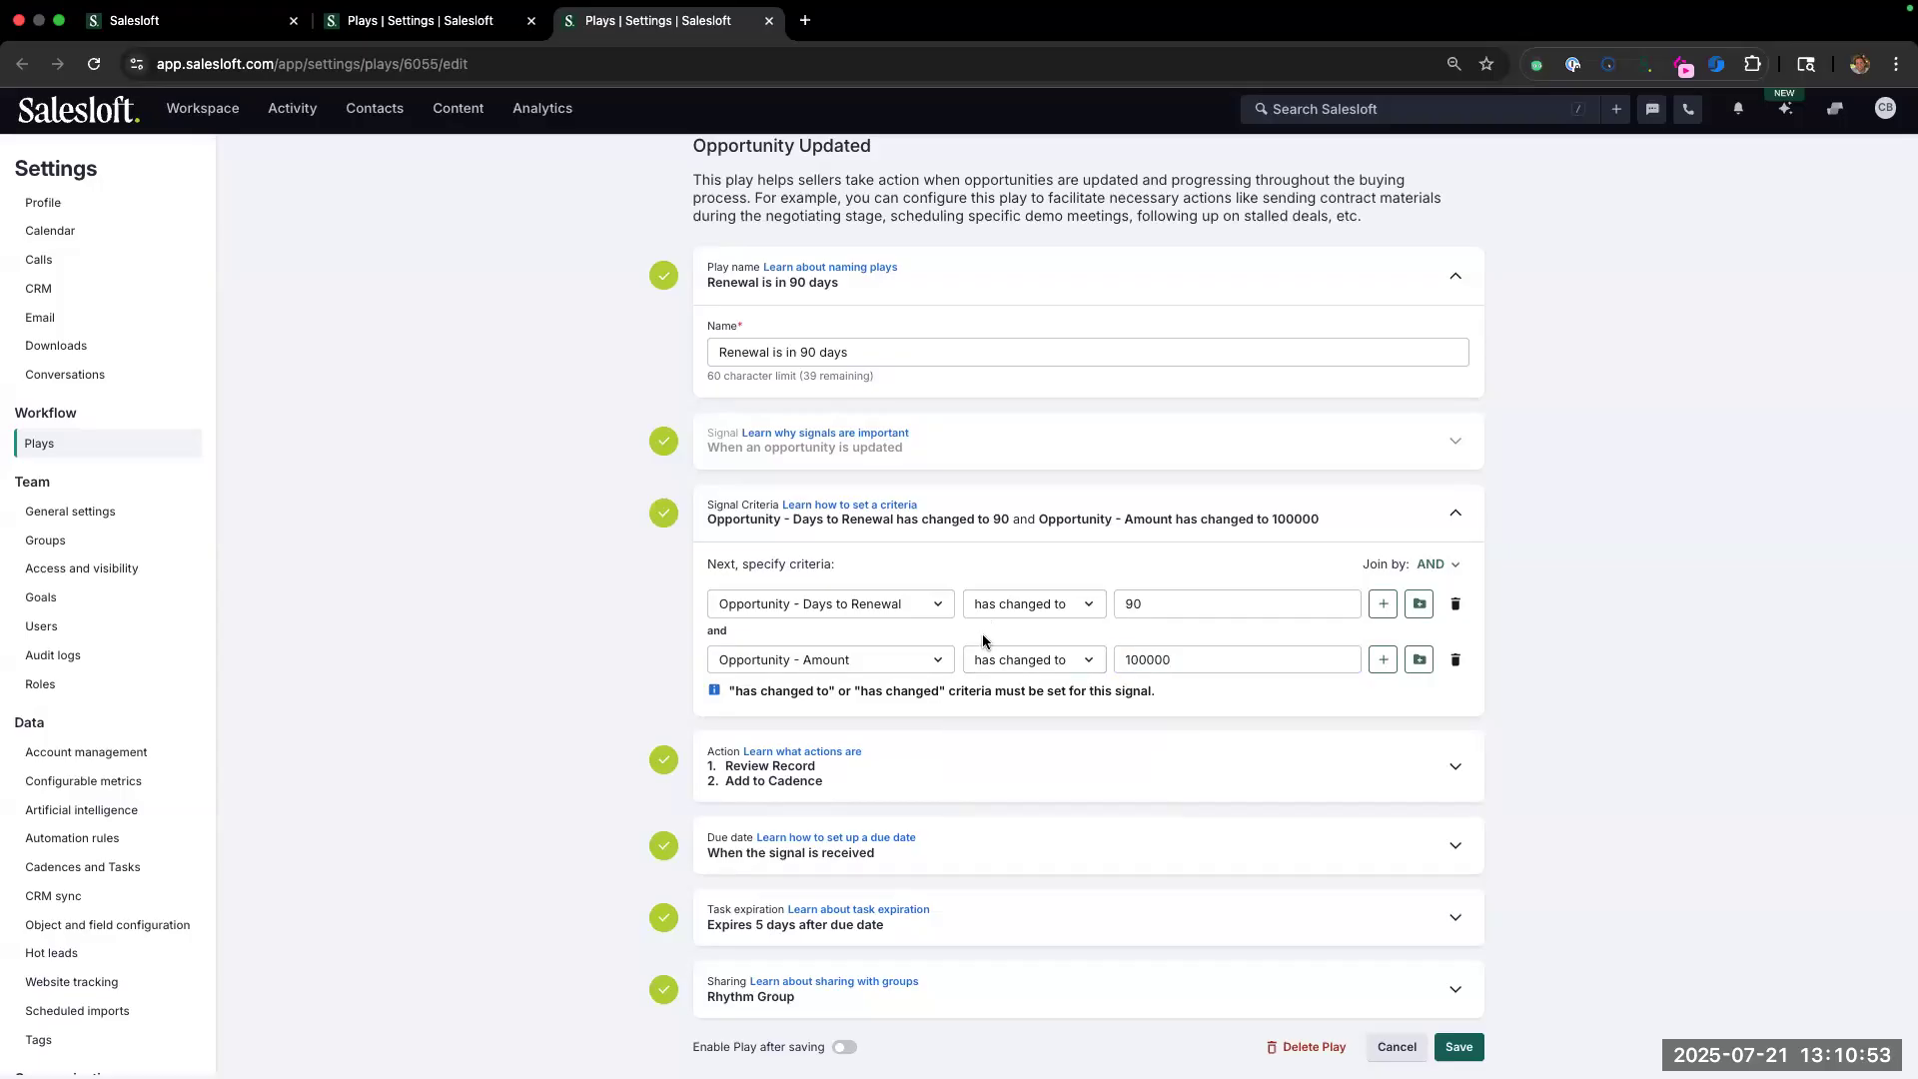
Draft the instructions "Ensure all contacts are linked" for the Review Record action, and discard them.
left_click(929, 785)
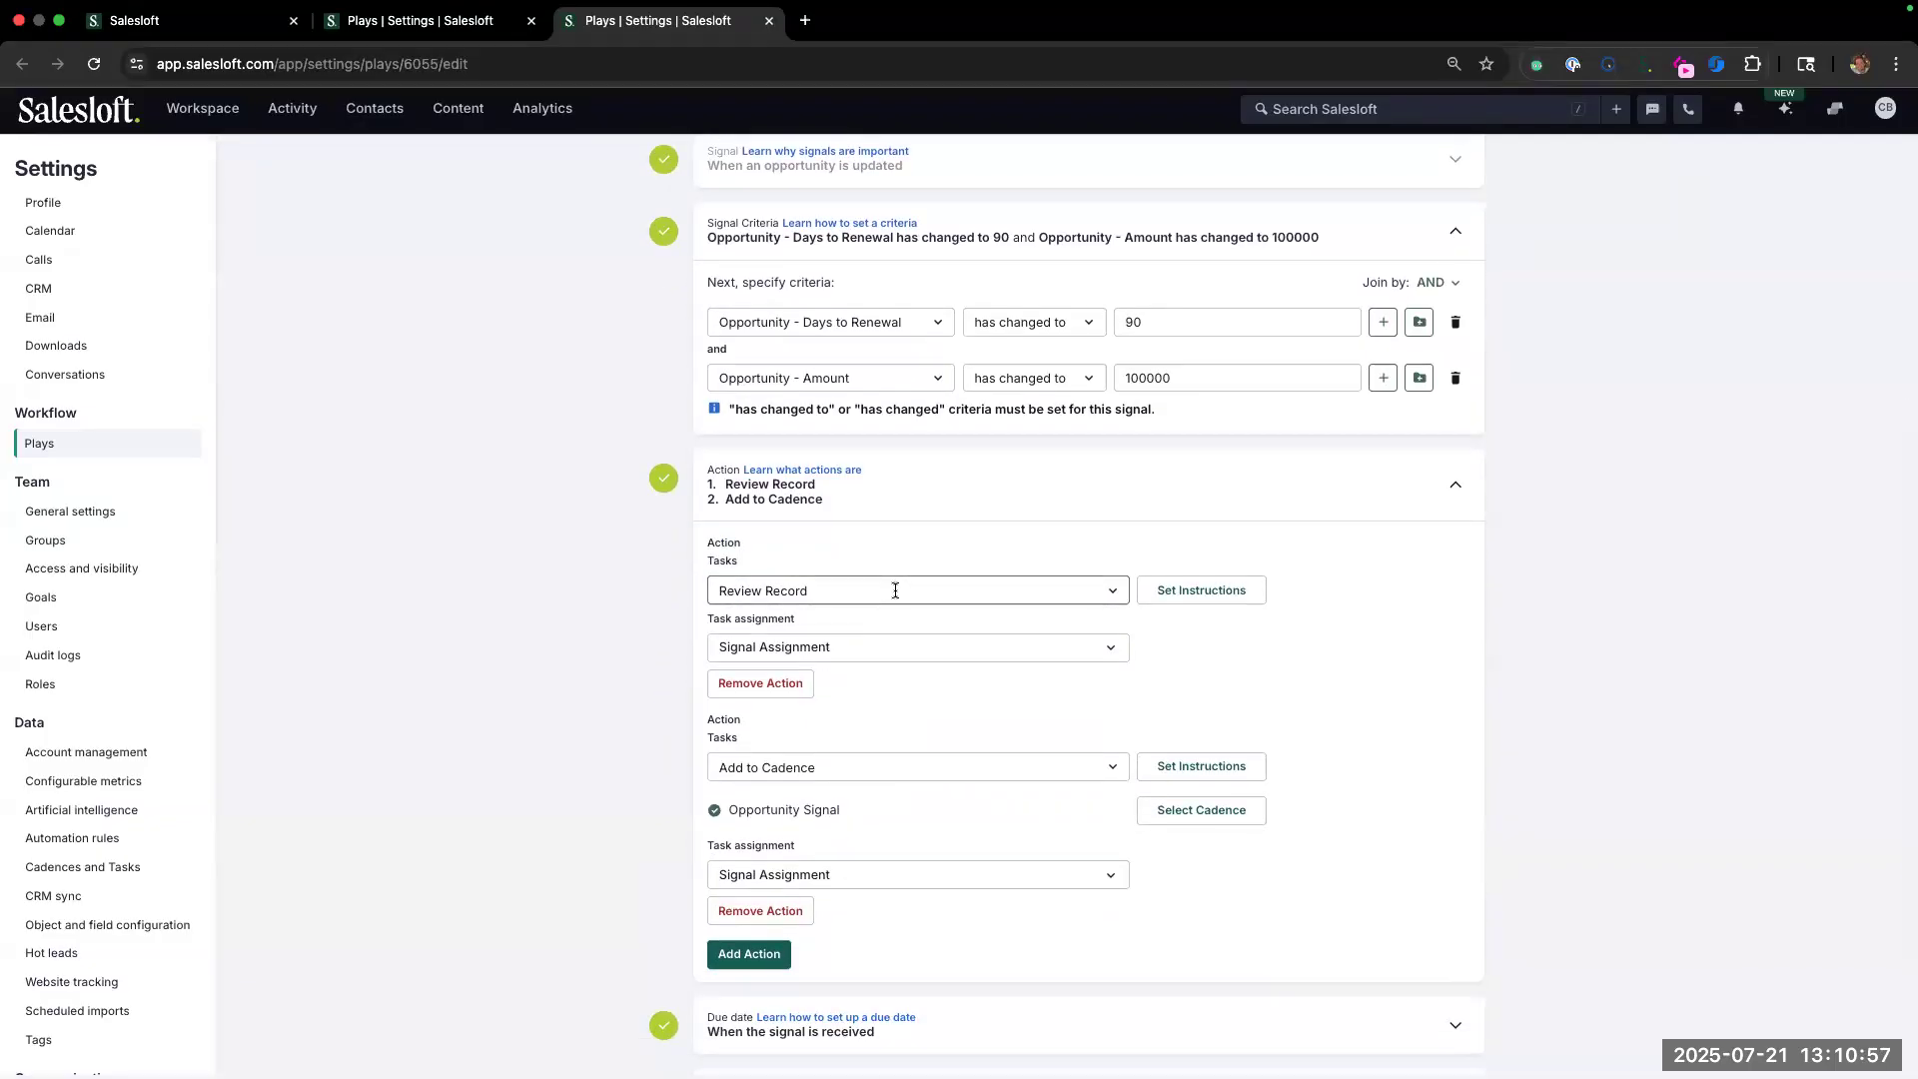
left_click(1199, 591)
left_click(829, 288)
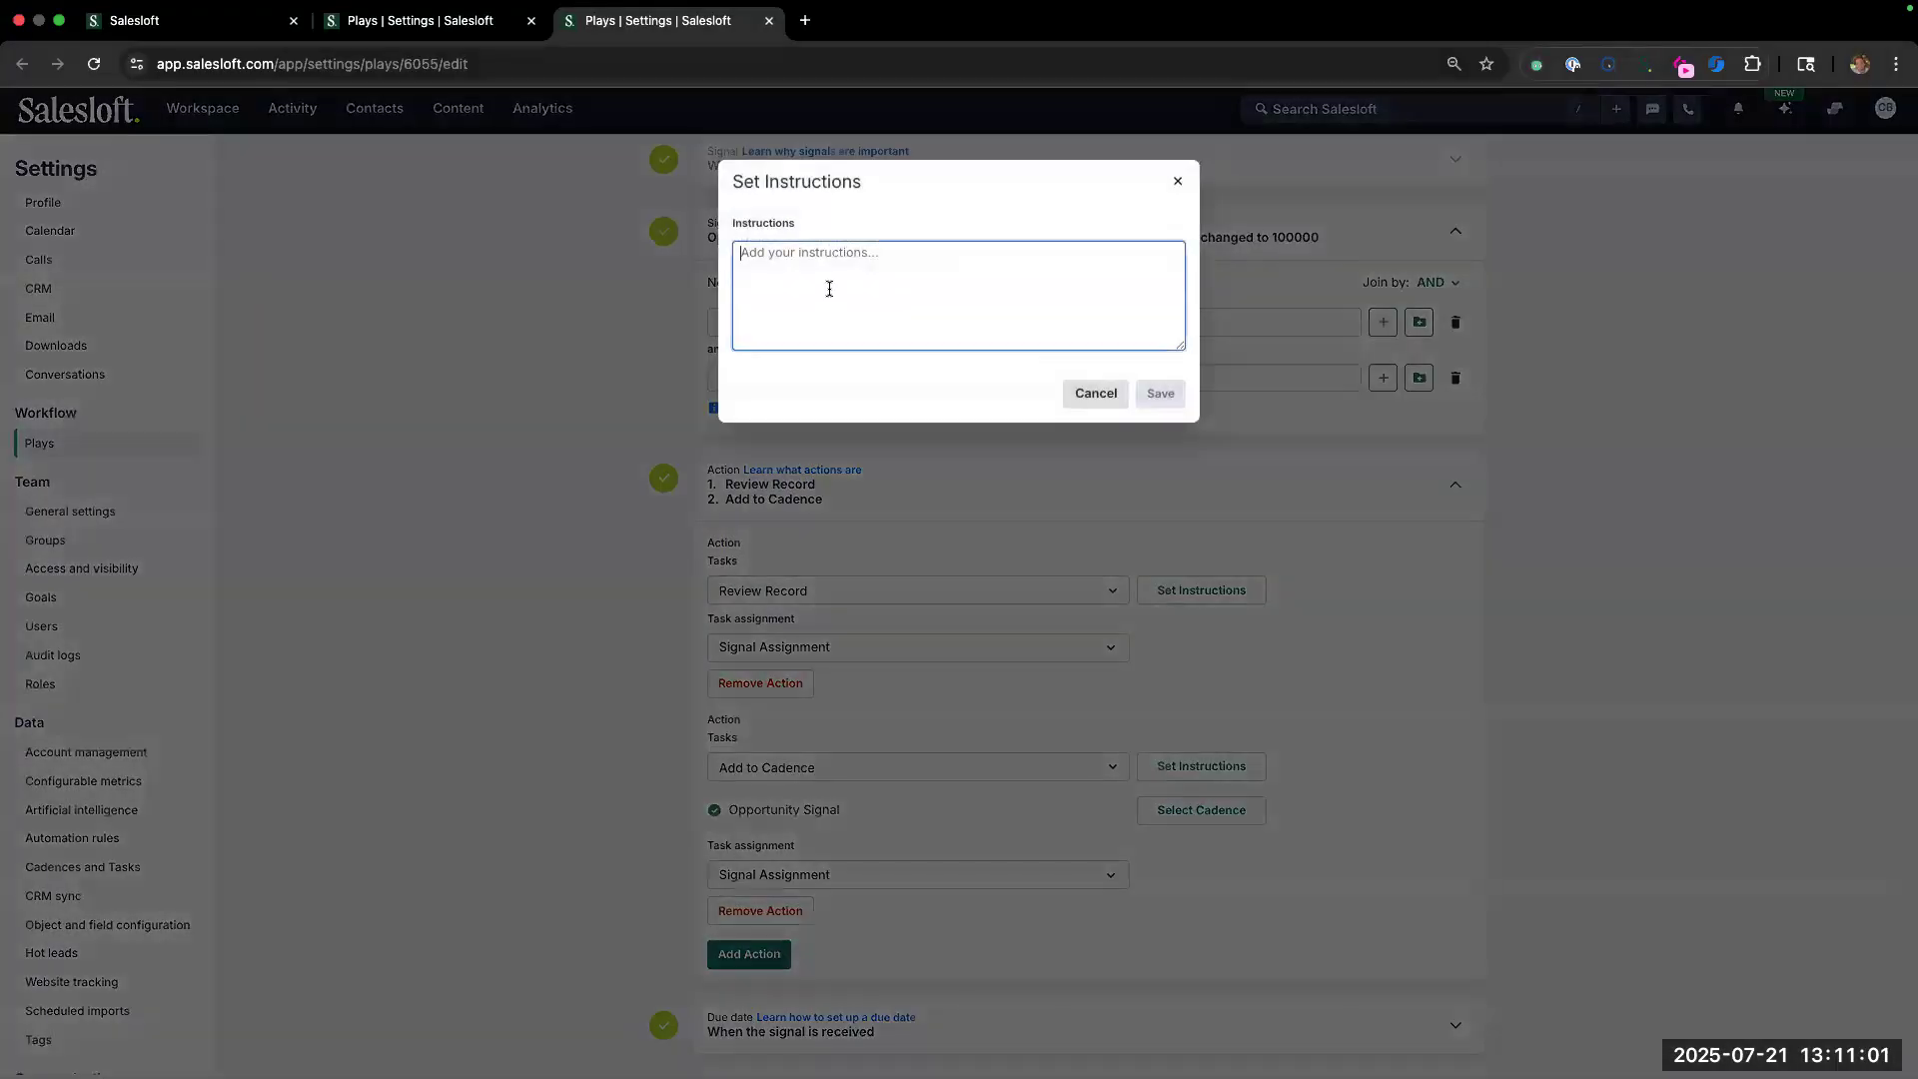
type("Ensure all ")
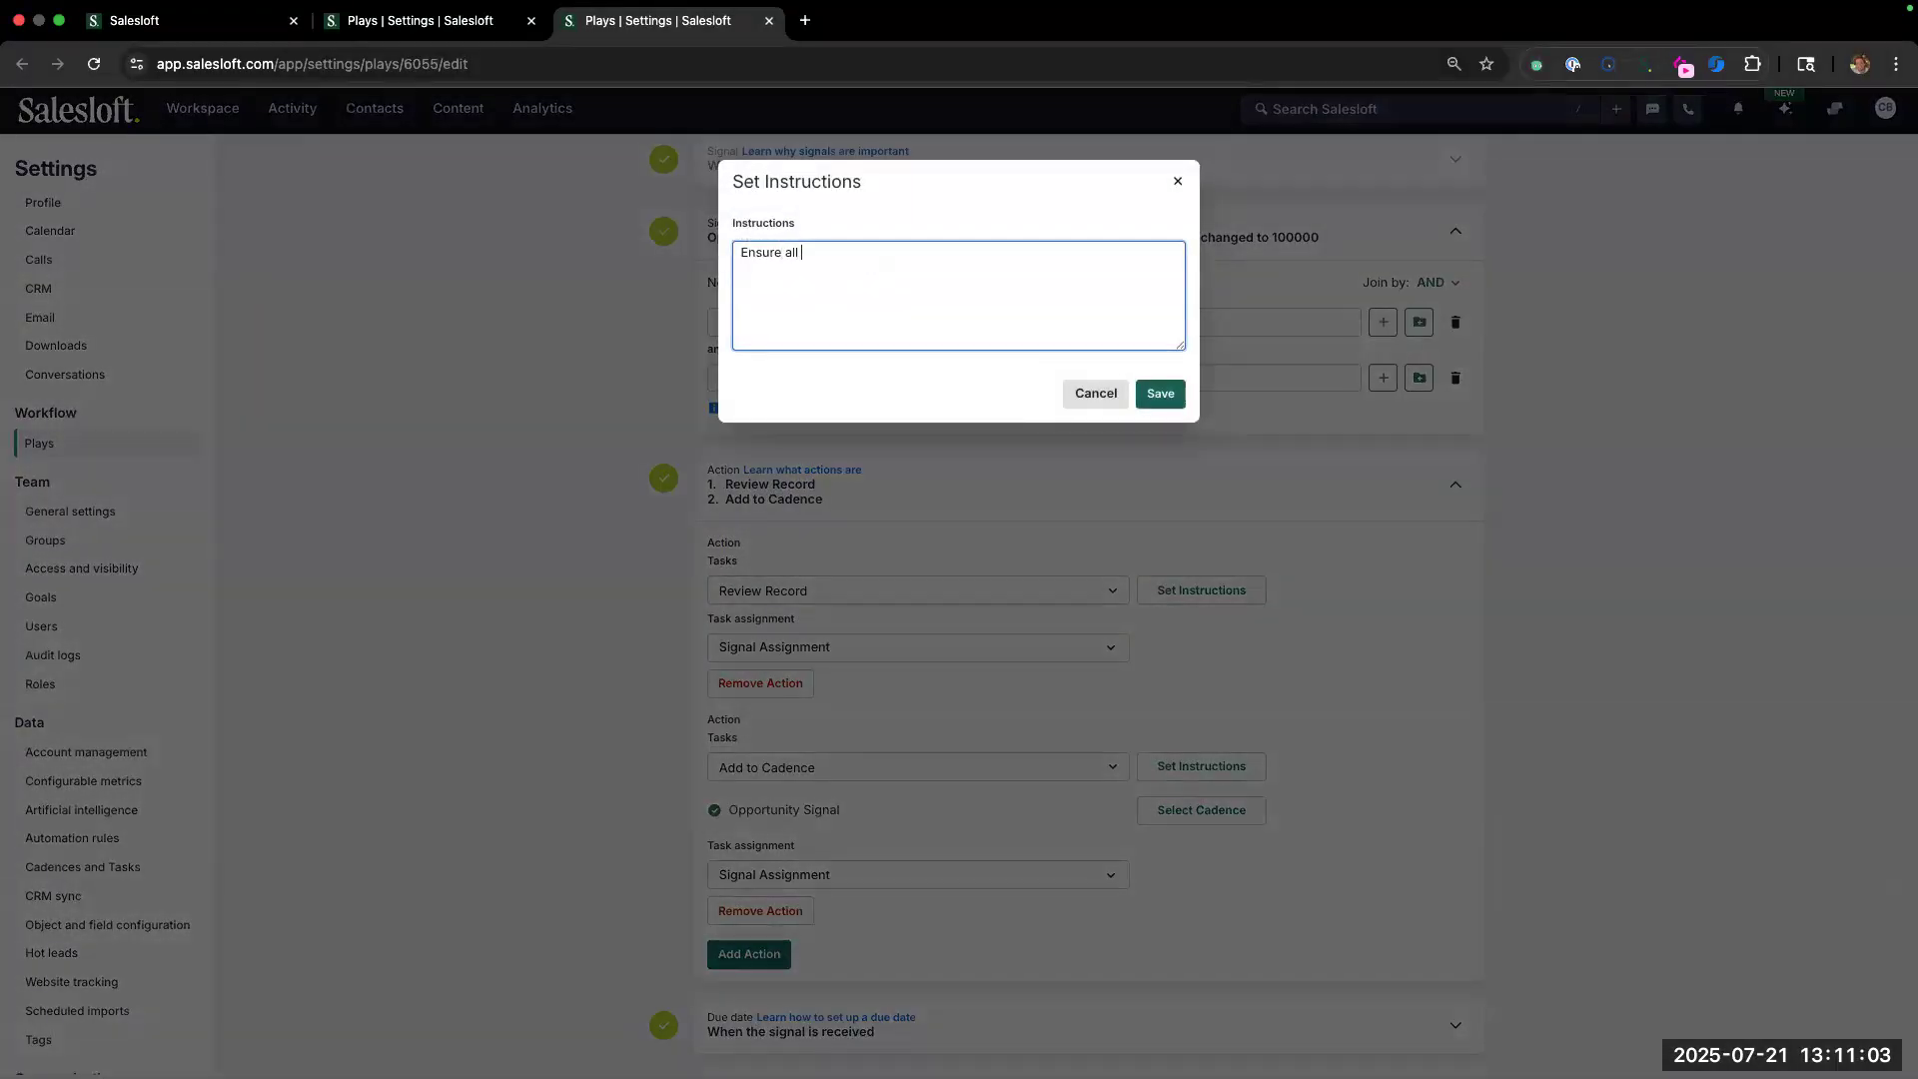
type("contacts are linked")
left_click(1082, 393)
Check the task types available for the Add to Cadence action, along with its cadence and task assignment.
scroll(848, 660, "down", 2)
left_click(766, 675)
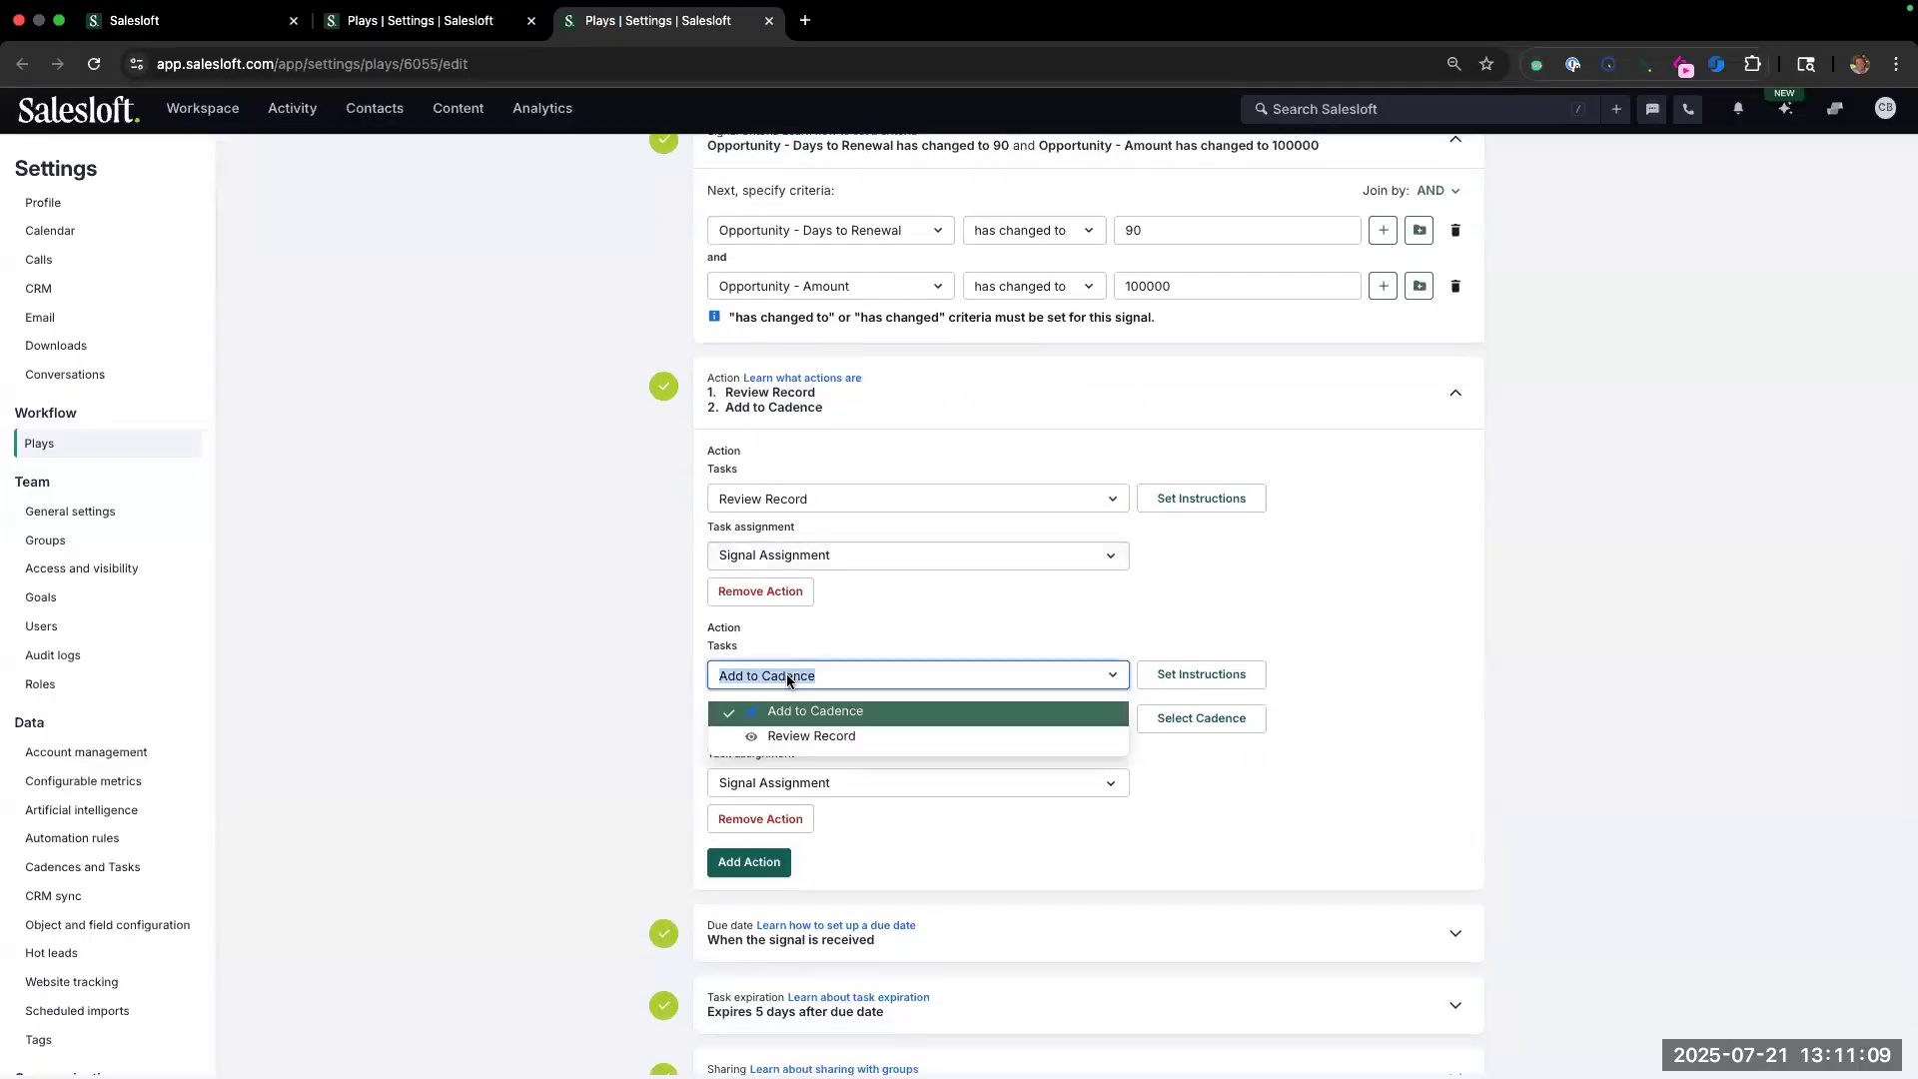
left_click(985, 623)
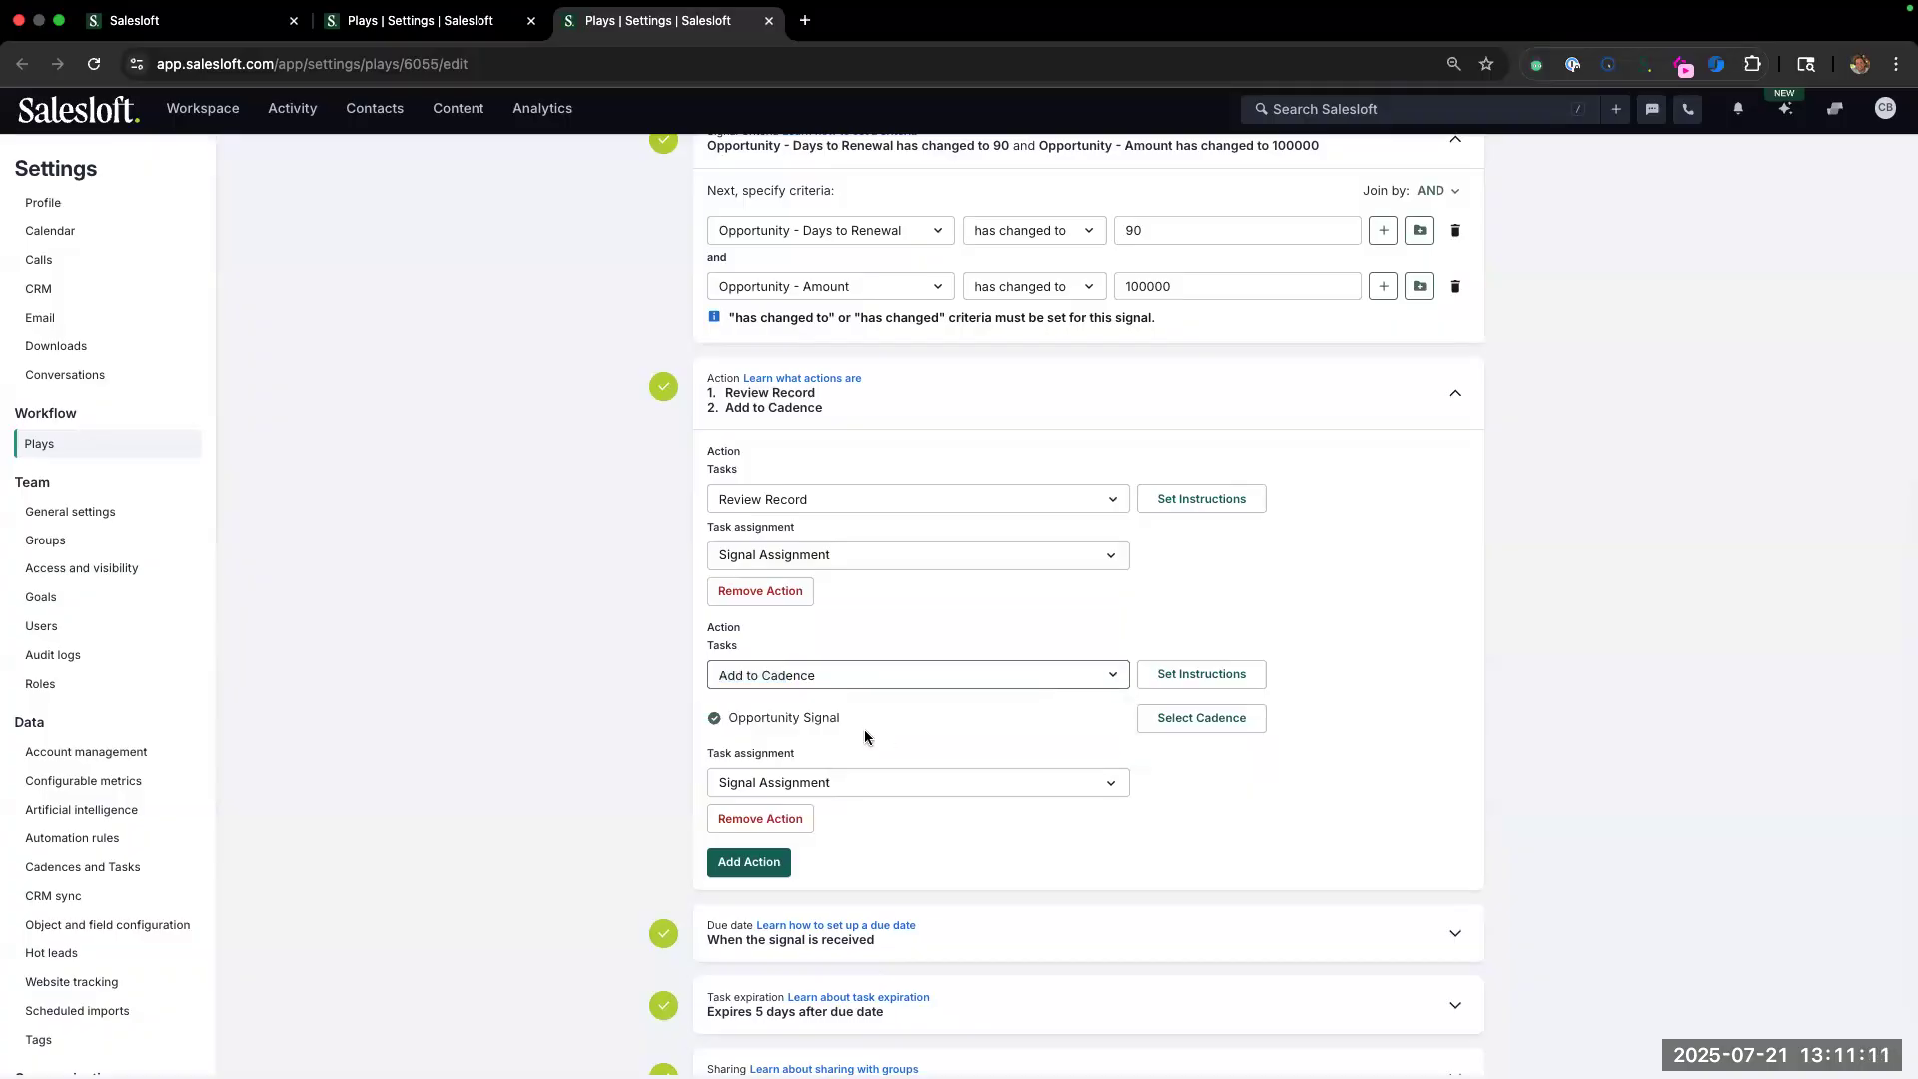
scroll(739, 650, "down", 1)
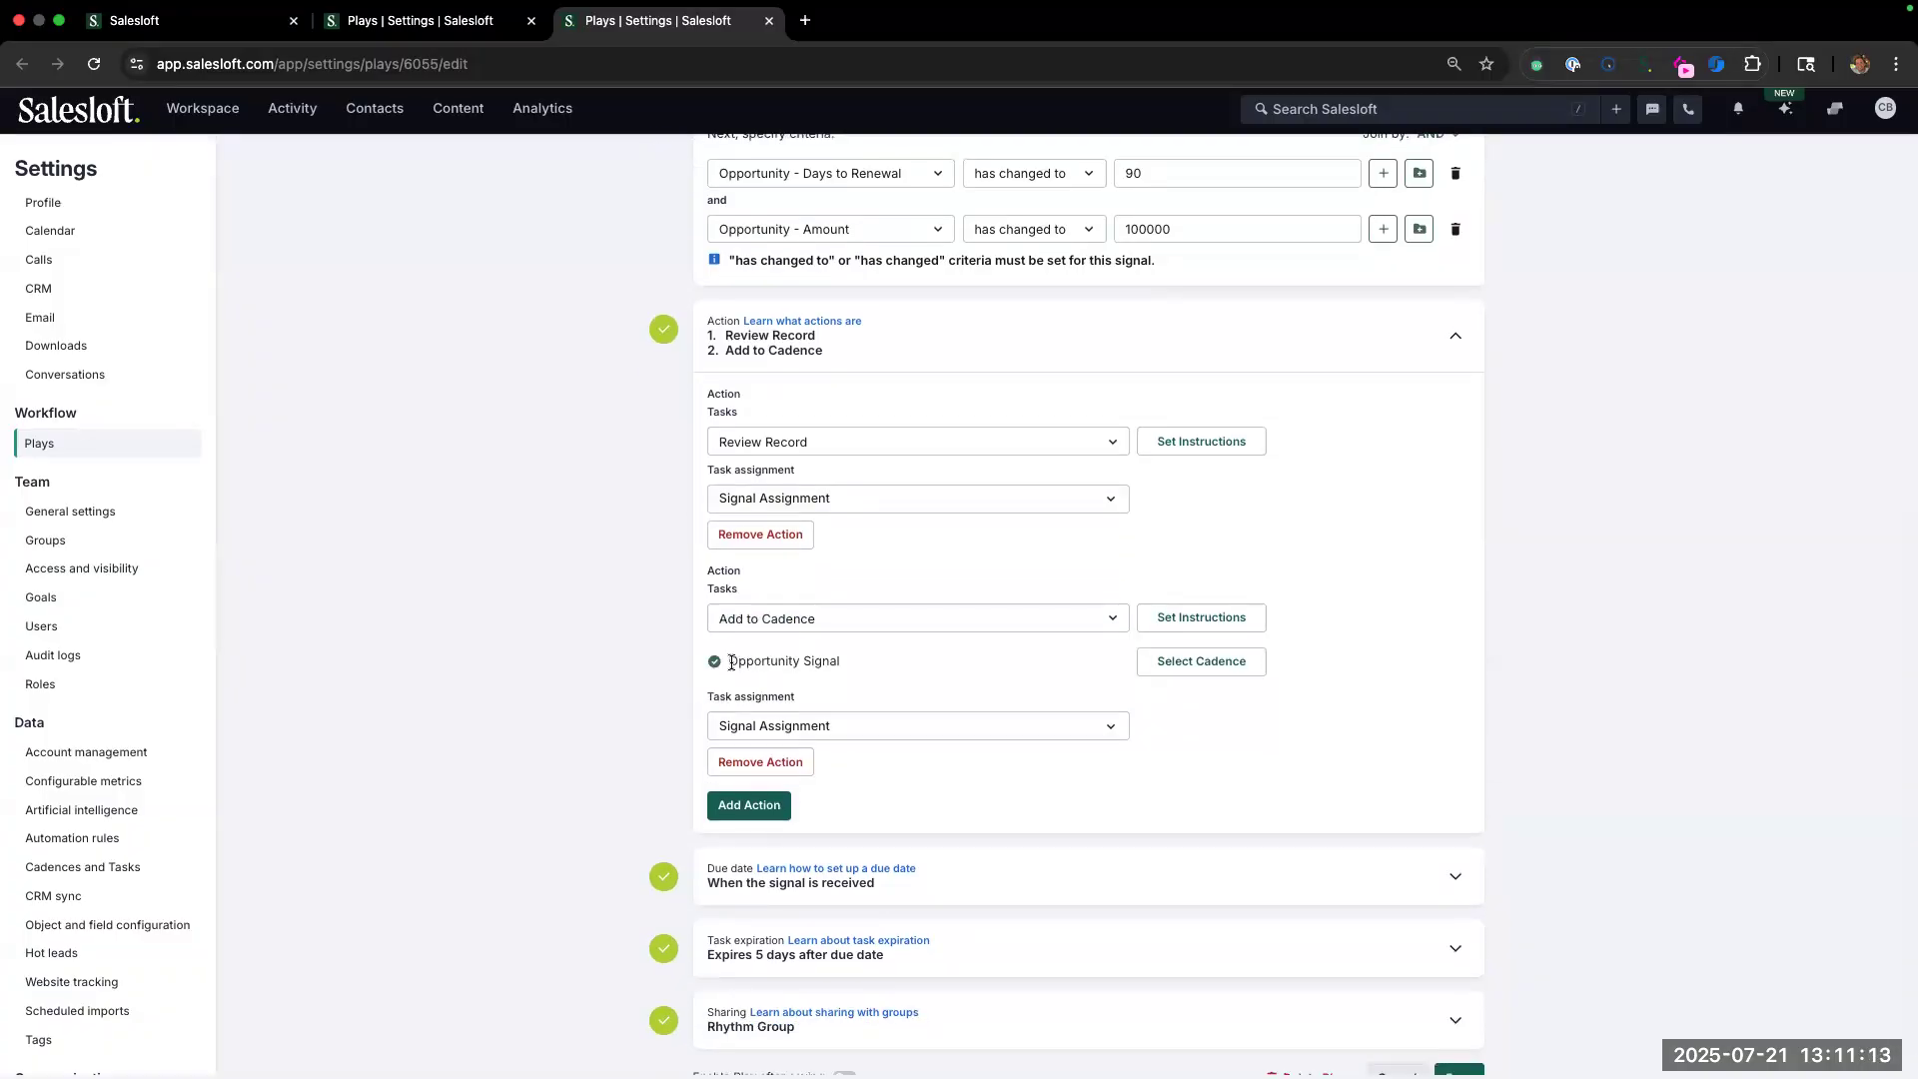
scroll(826, 678, "down", 1)
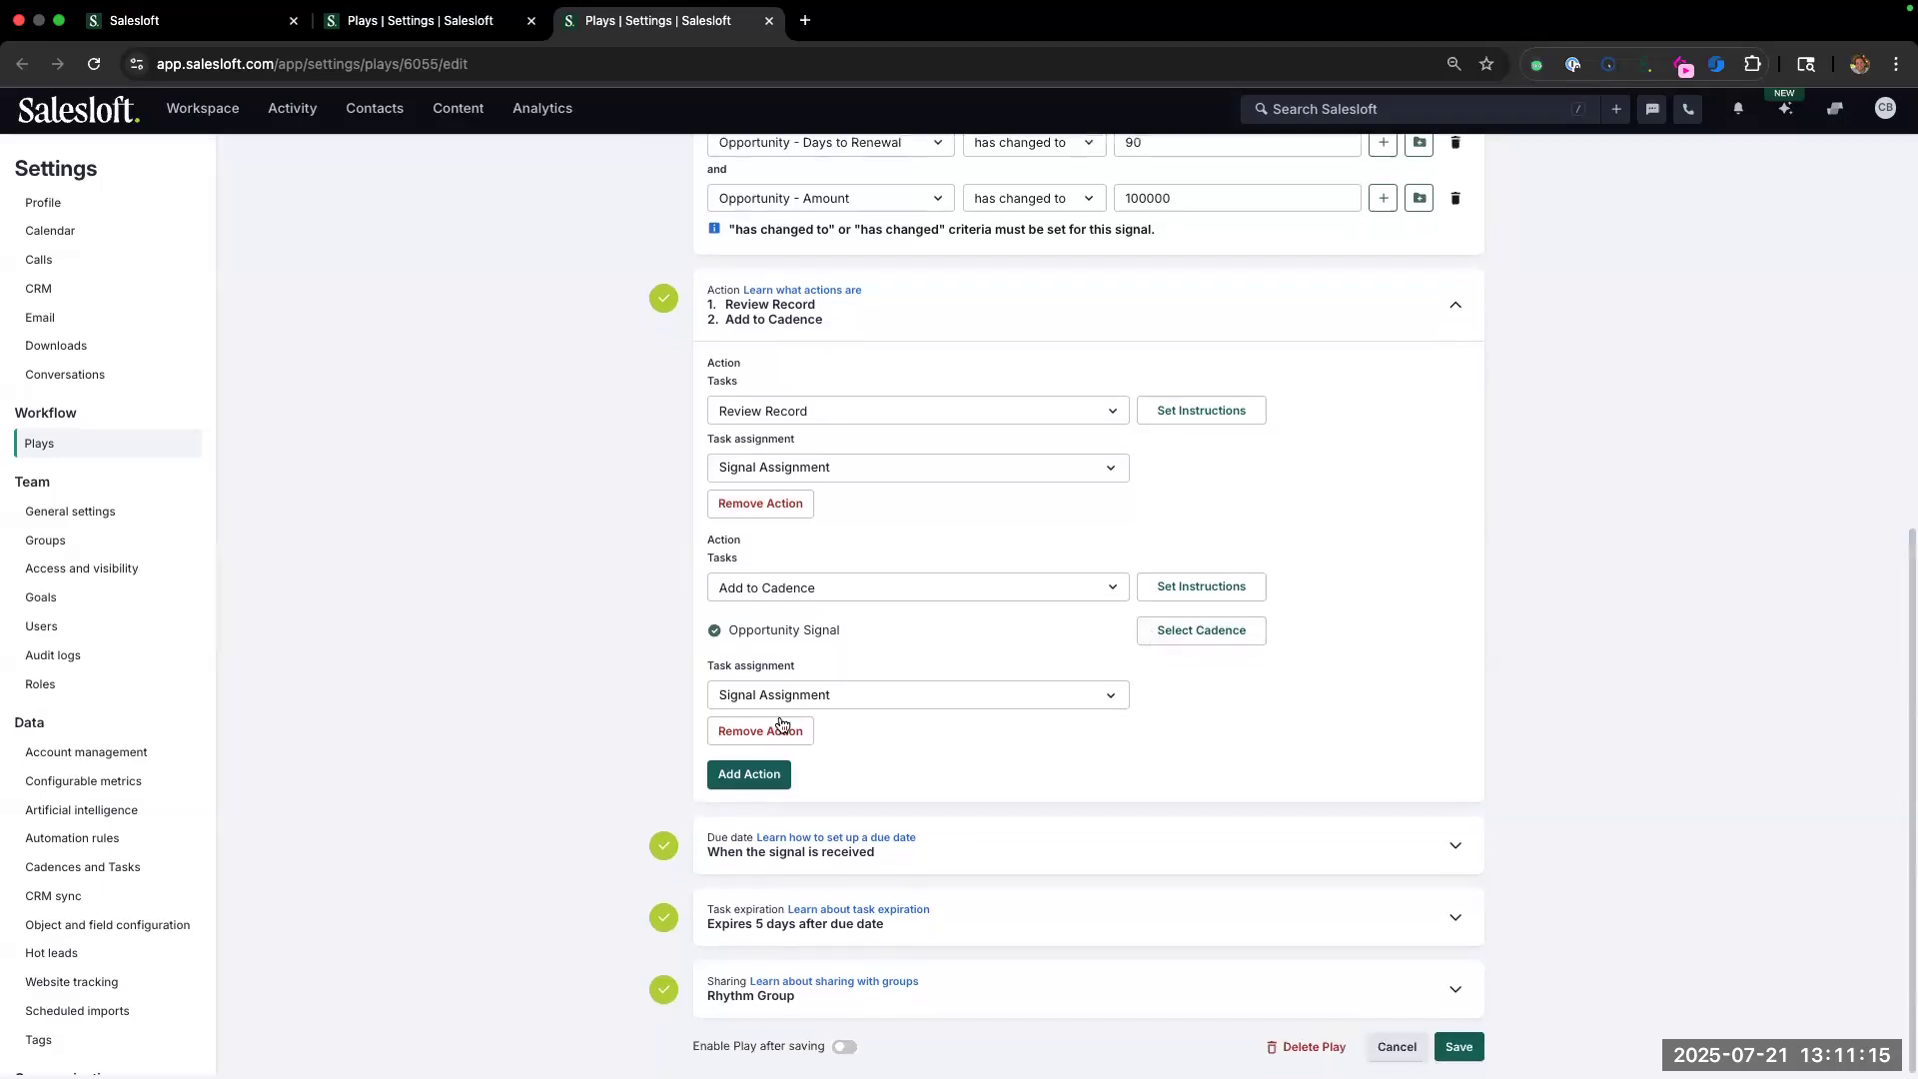
Expand the play's due date and task expiration settings to examine them.
left_click(869, 865)
scroll(827, 839, "down", 1)
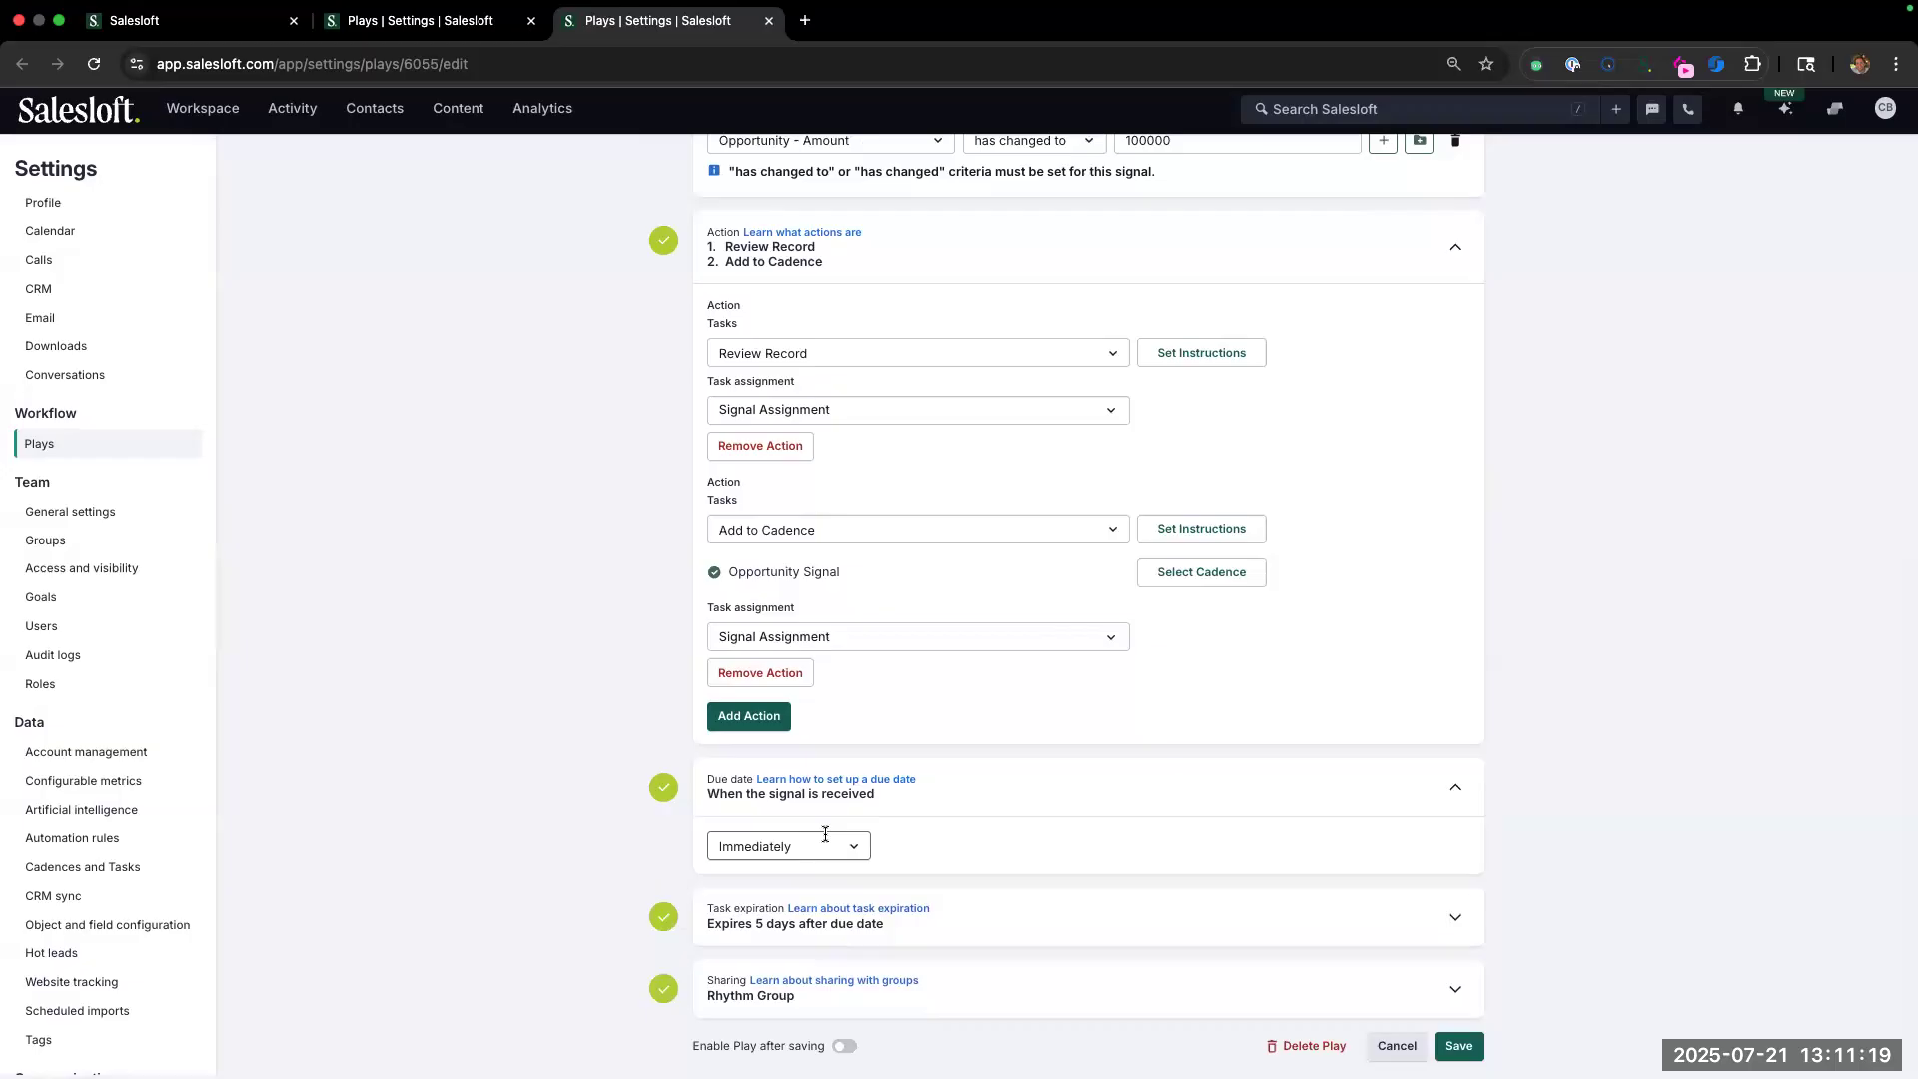
left_click(954, 919)
scroll(827, 916, "down", 1)
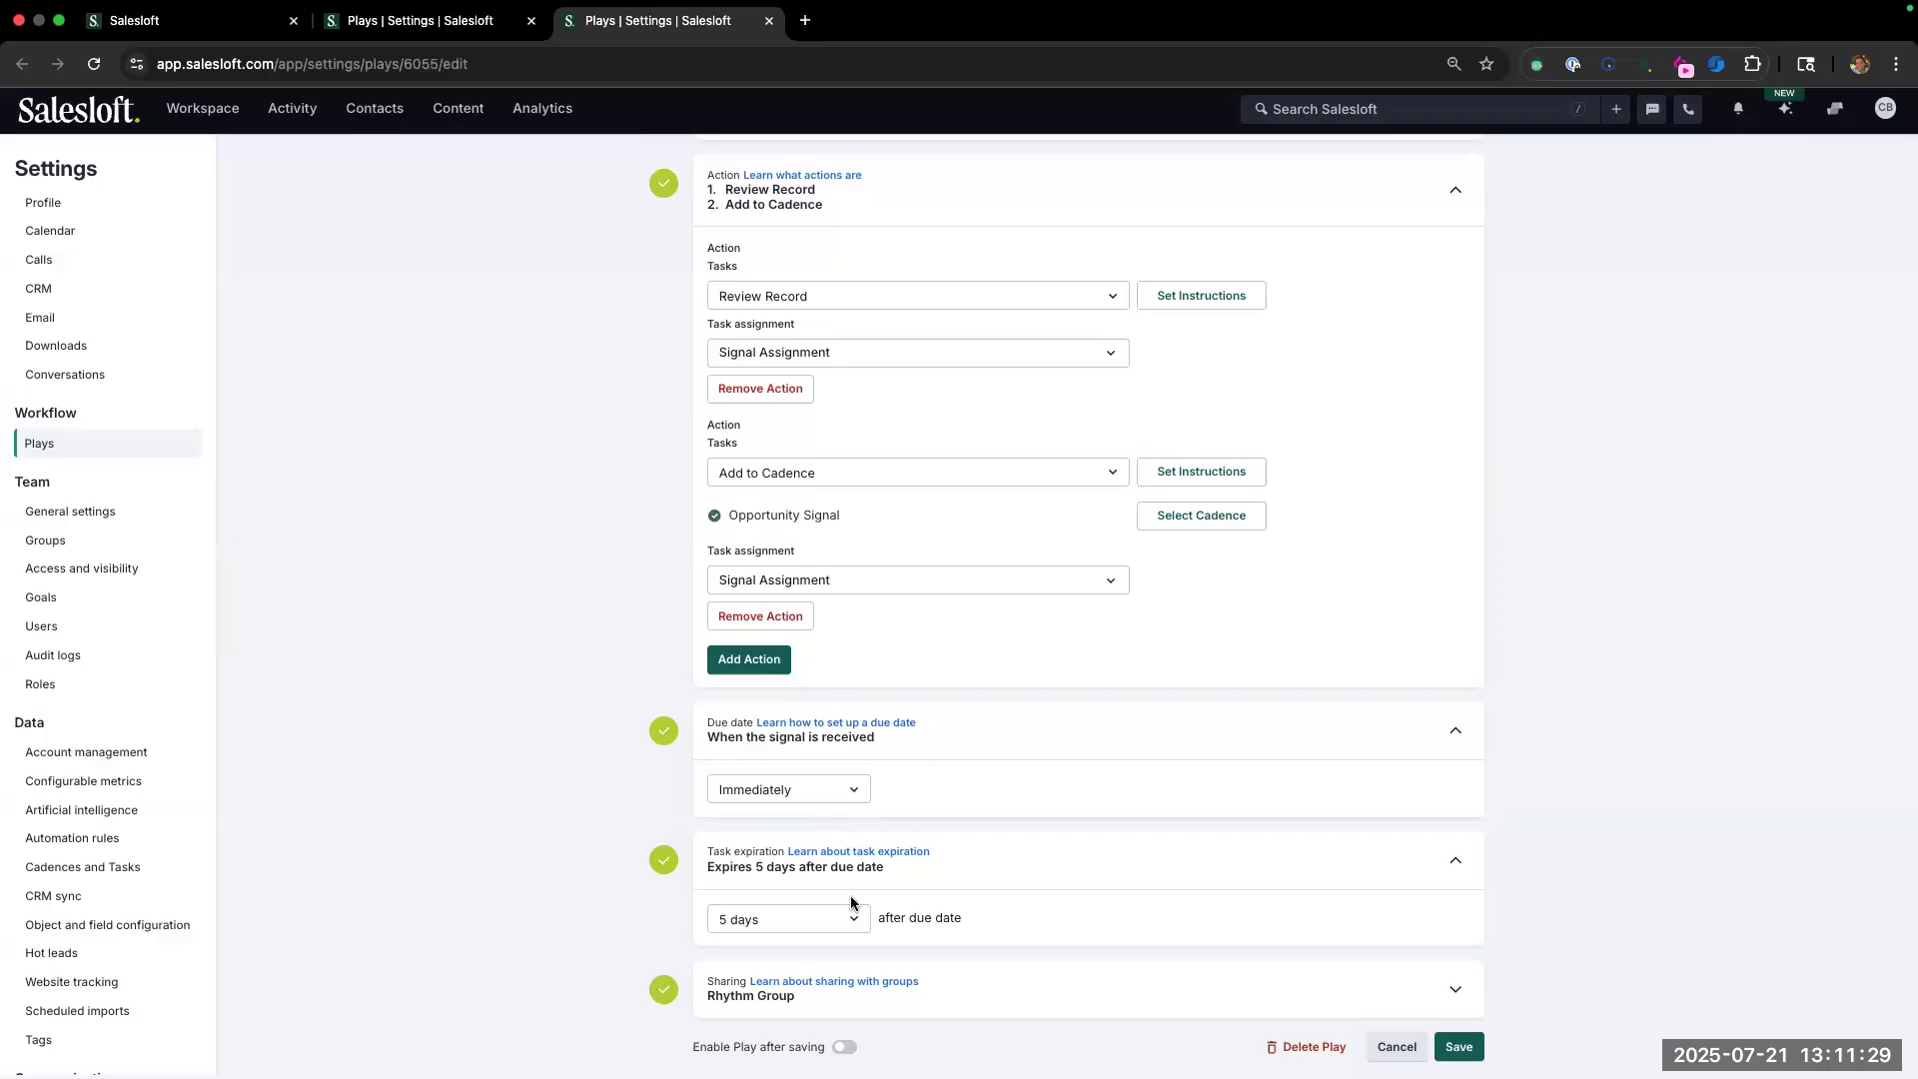
Expand the sharing settings and look through the groups the play can be shared with.
left_click(993, 993)
left_click(837, 992)
scroll(805, 877, "down", 5)
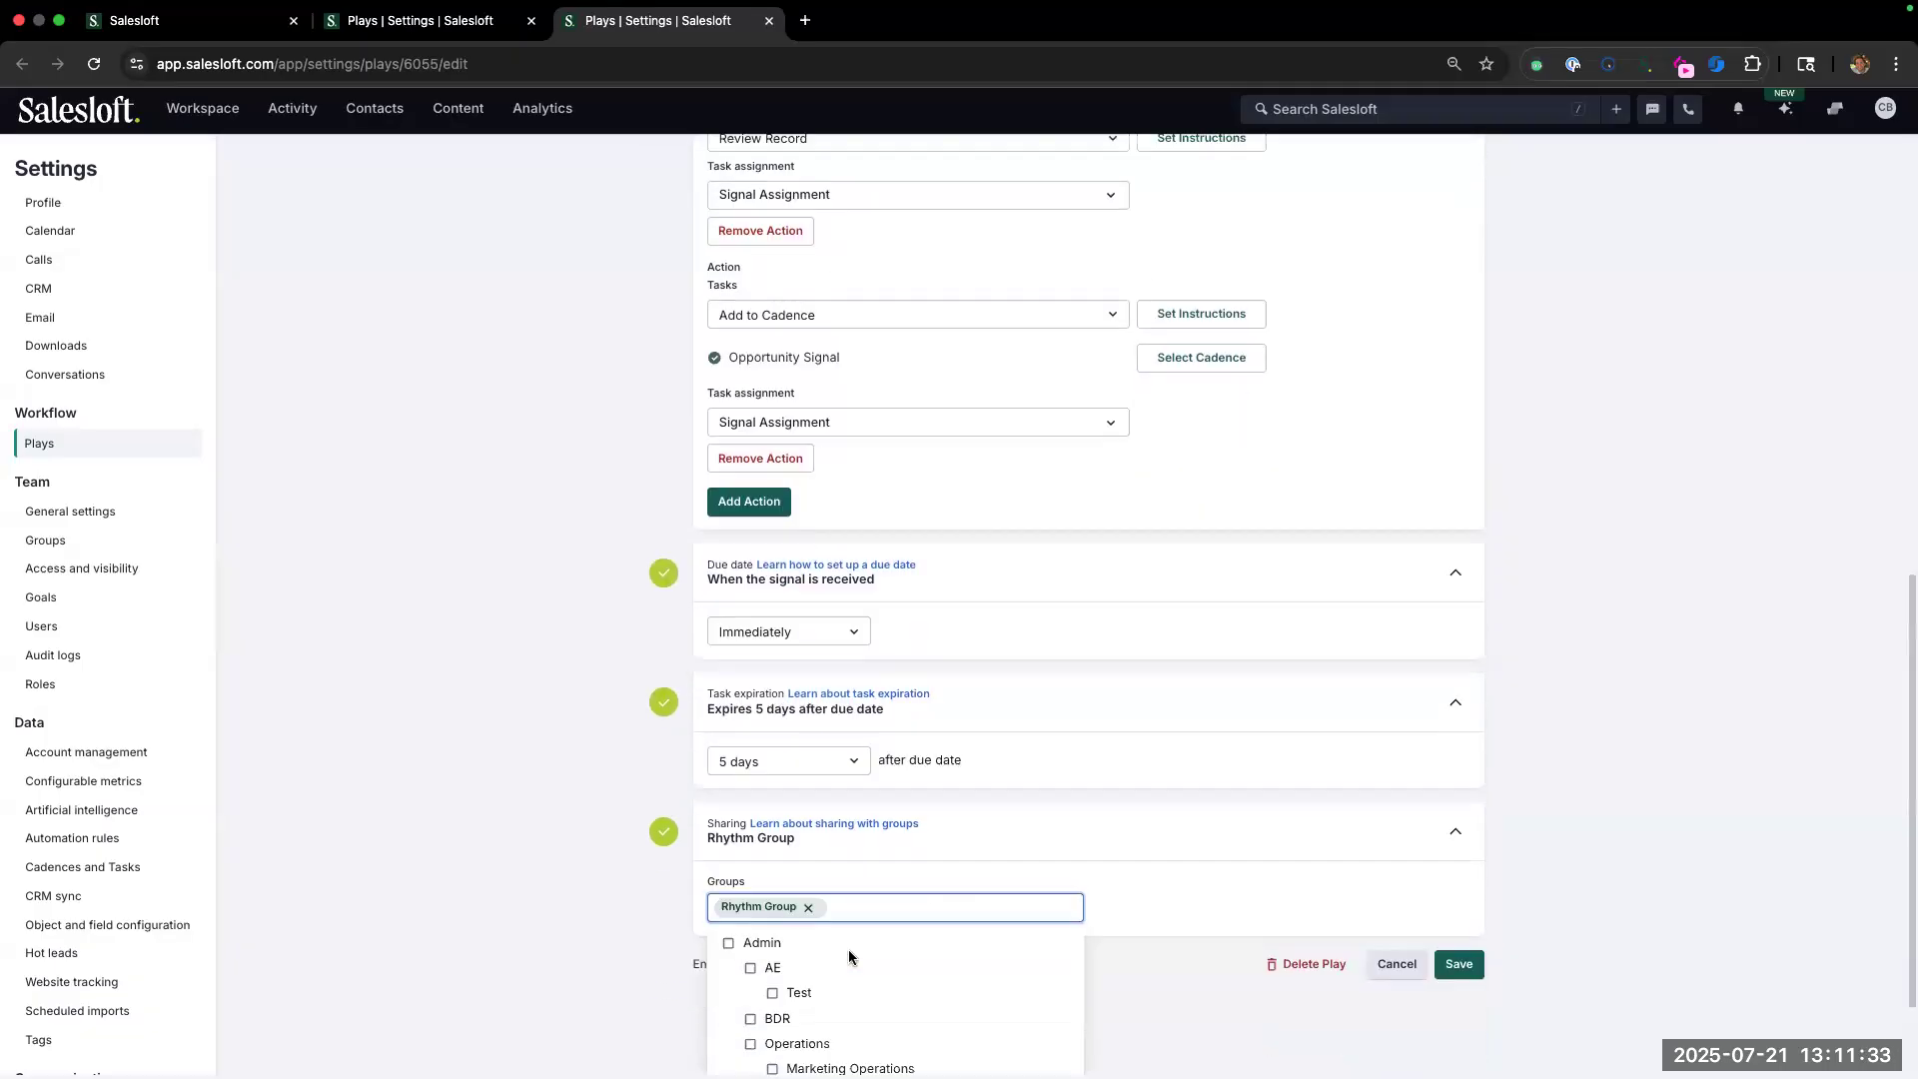
scroll(805, 877, "down", 3)
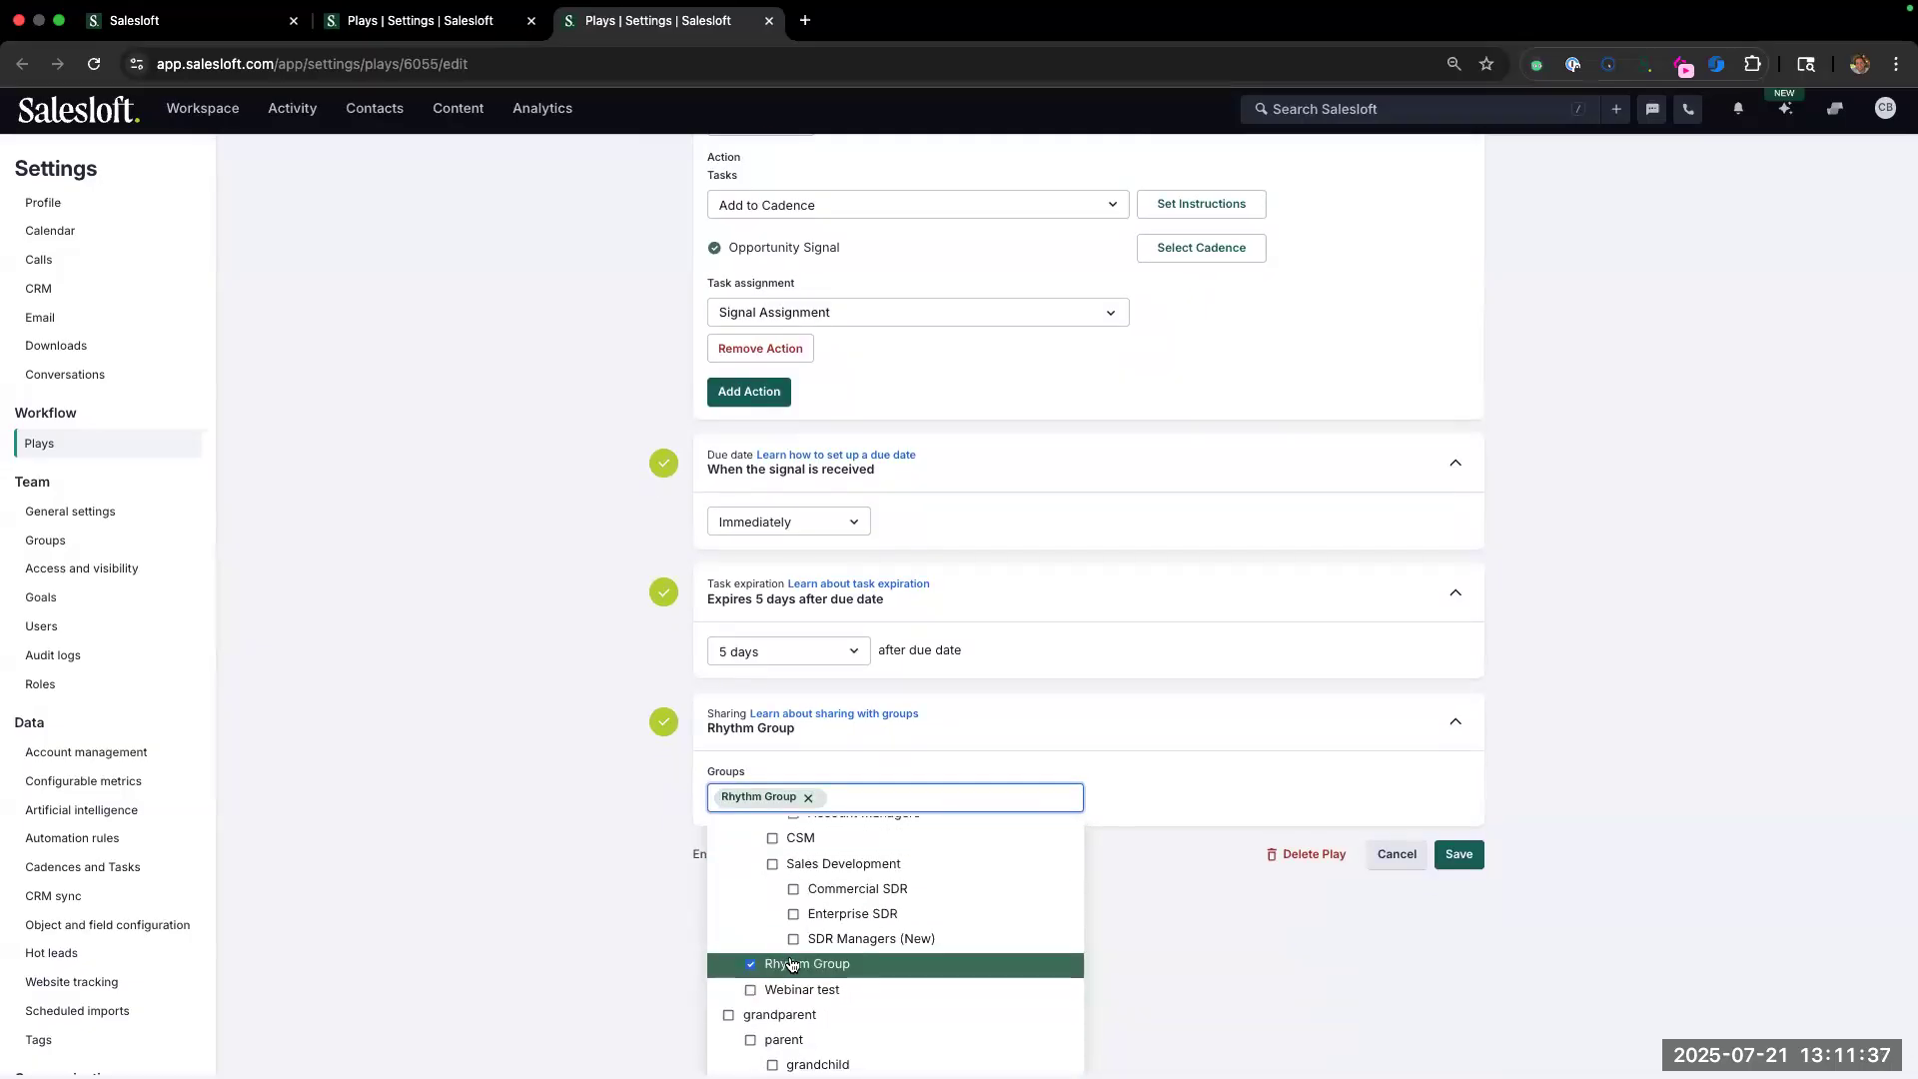
left_click(694, 915)
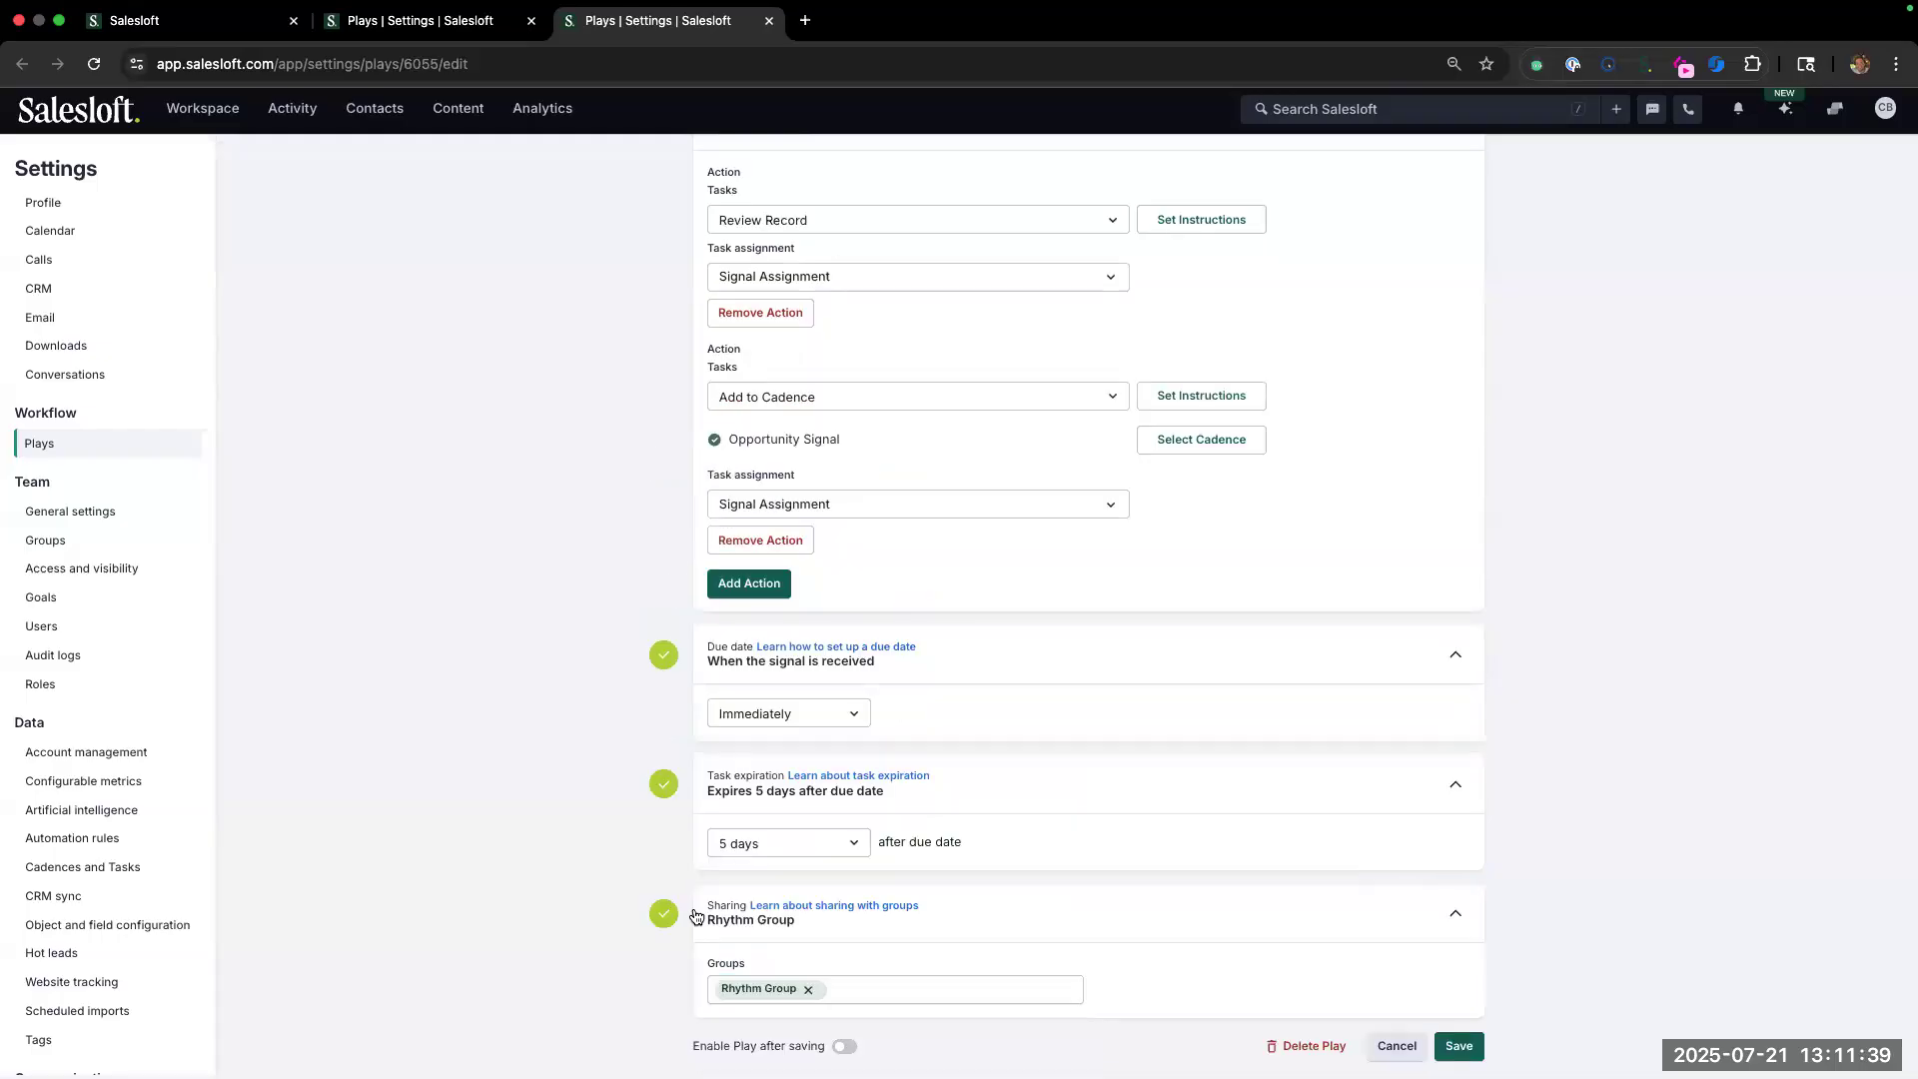